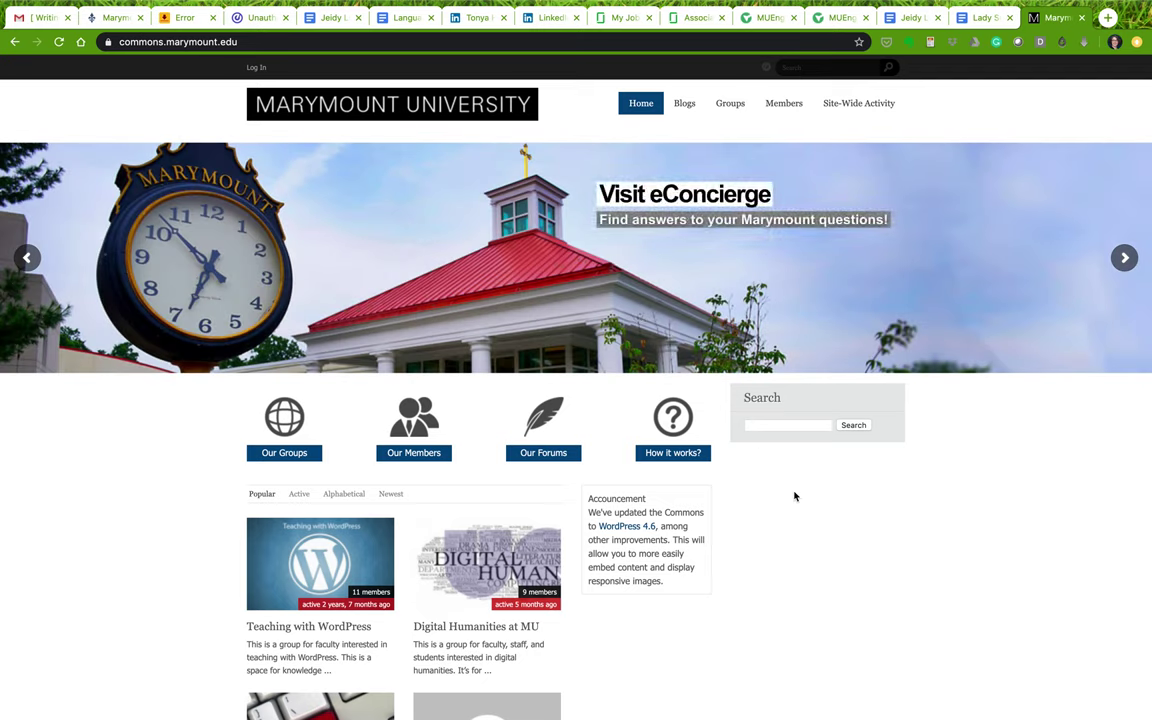
- Log in with the saved username and a freshly retyped account password
key(alt+super+8)
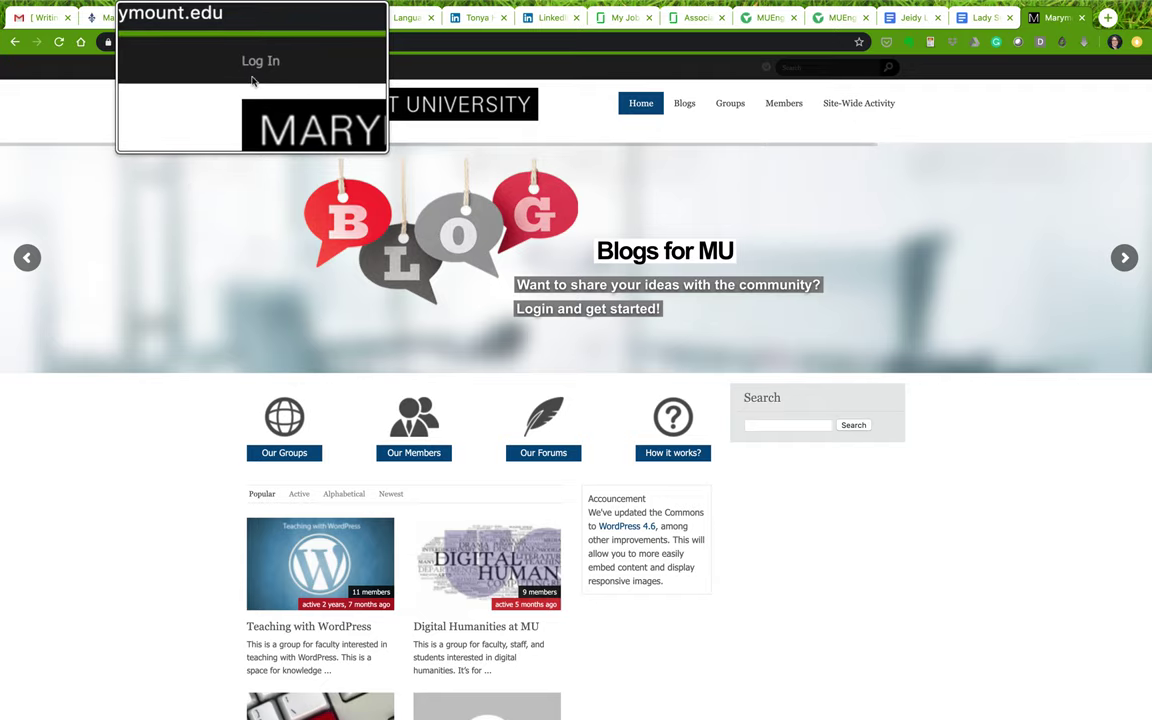
click(257, 69)
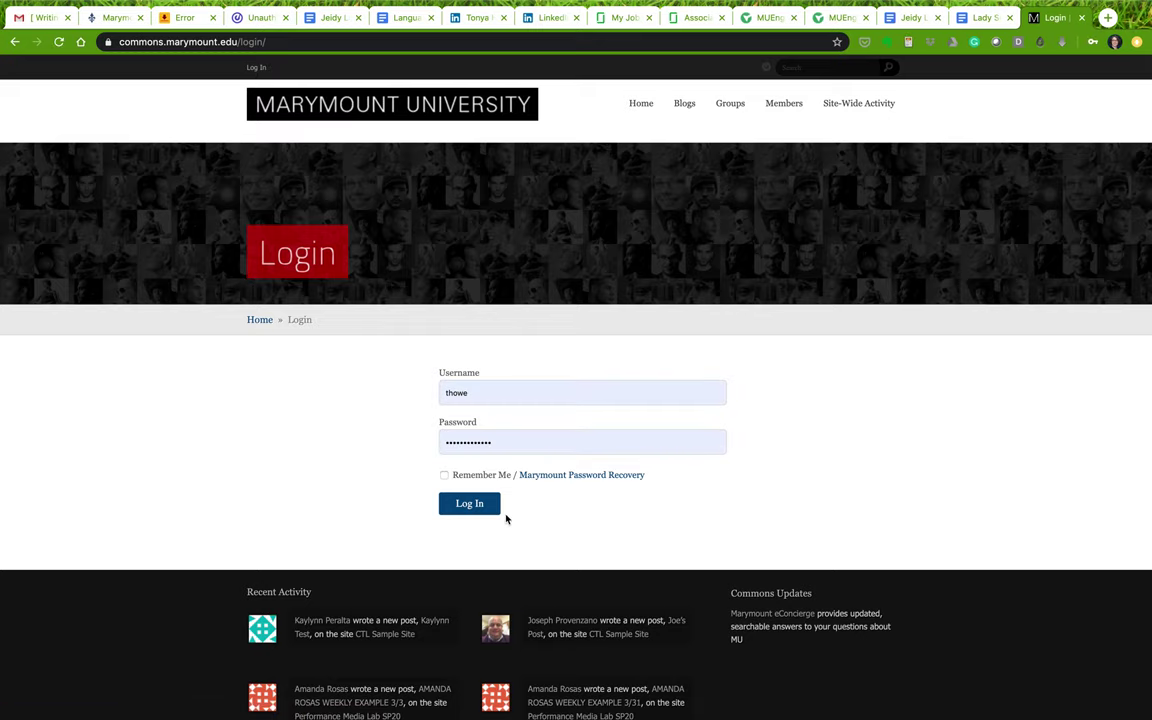
click(514, 446)
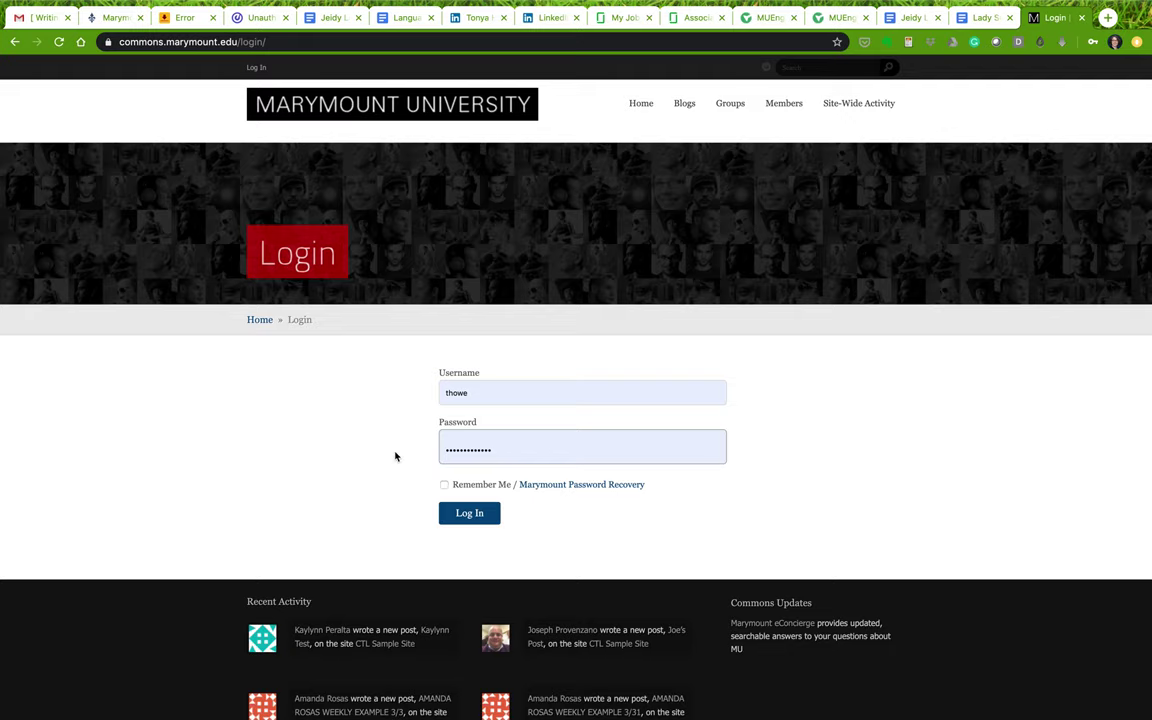
click(447, 488)
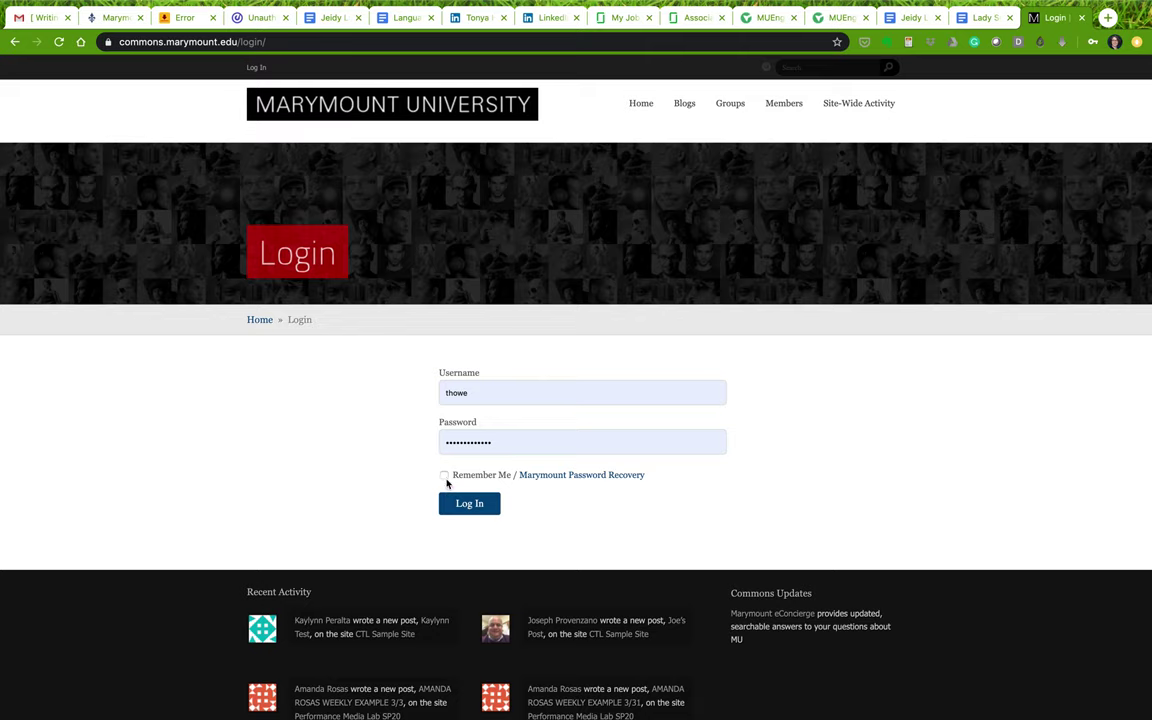
click(490, 440)
key(super+a)
key(BackSpace)
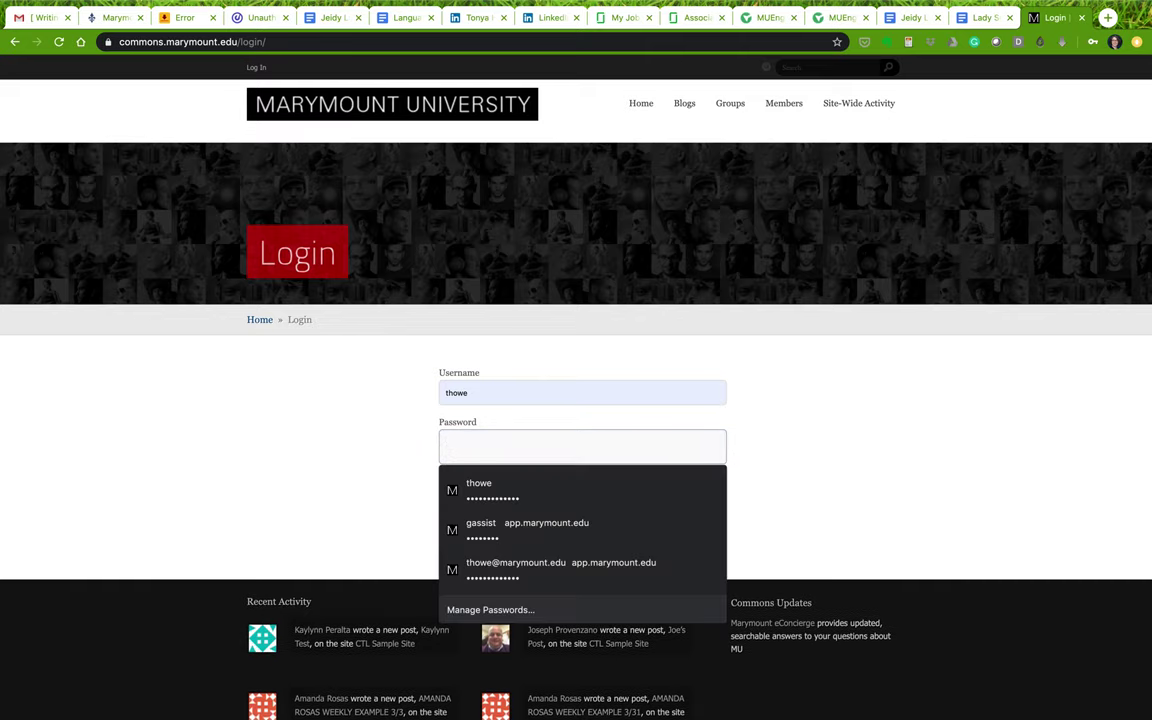
text(************)
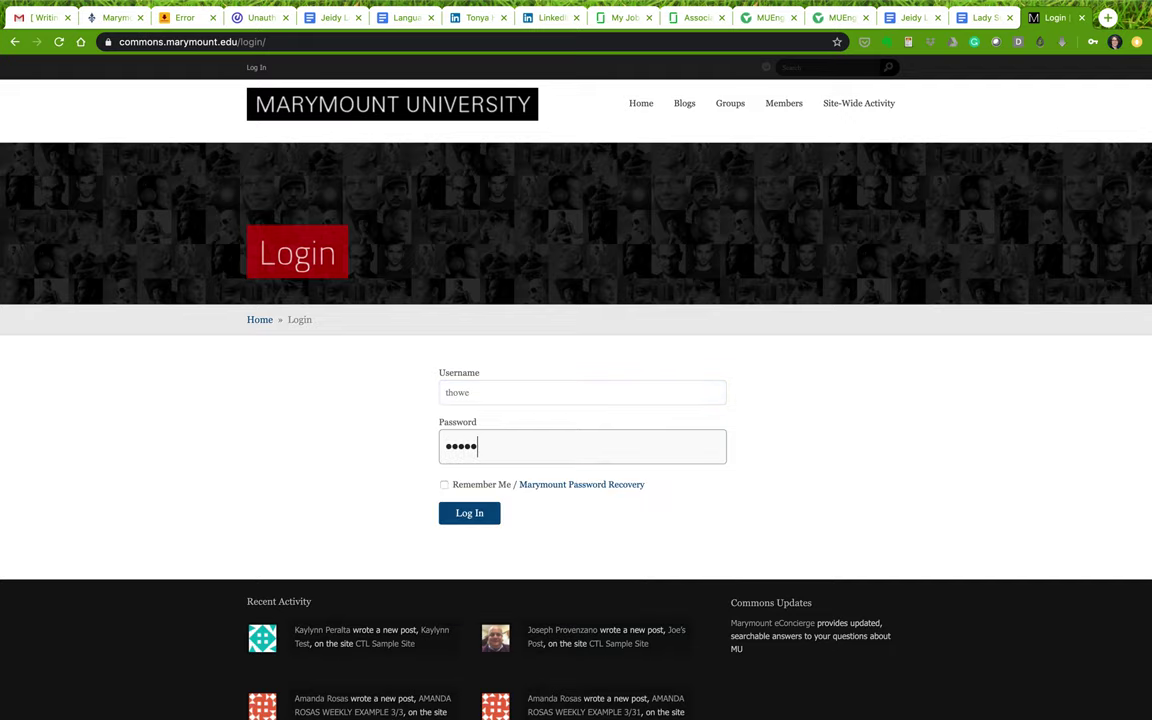
text(**)
click(460, 518)
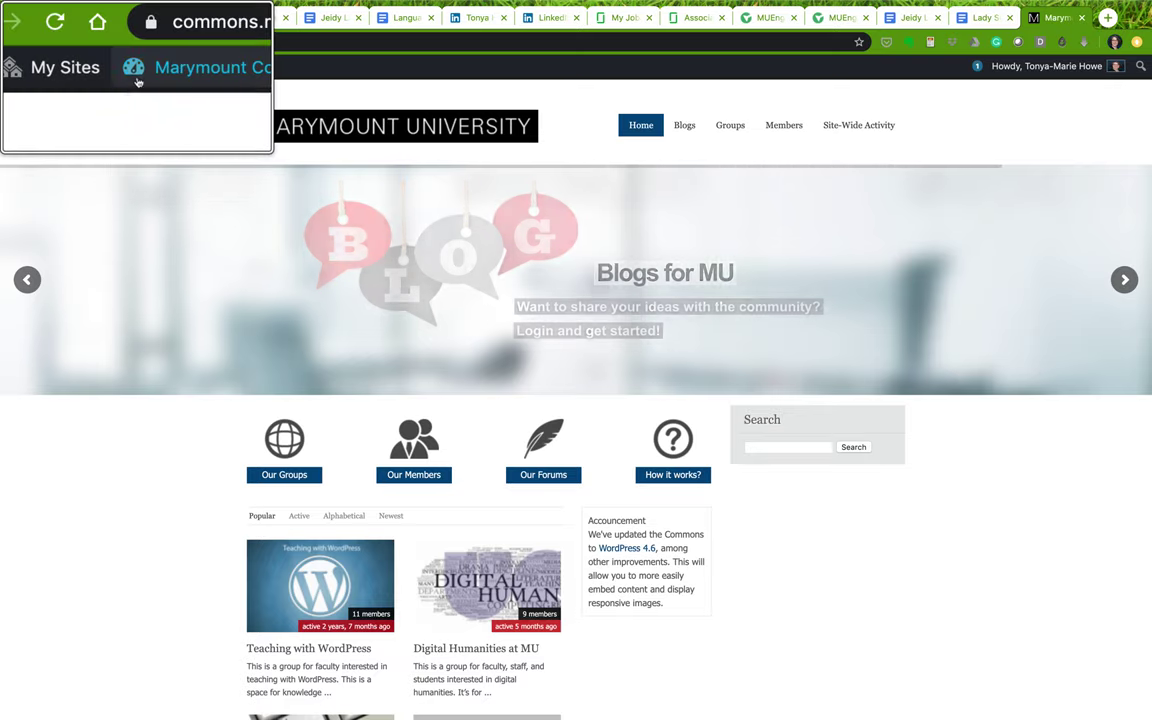
mouse_move(95, 72)
mouse_move(33, 80)
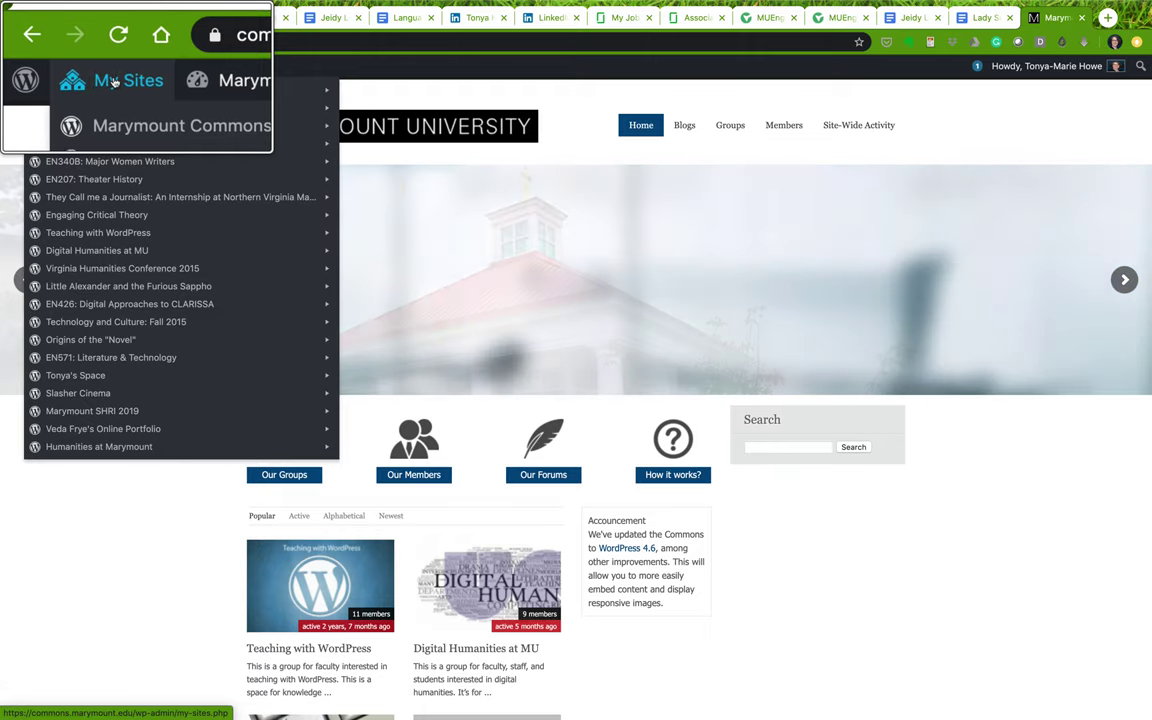
mouse_move(134, 67)
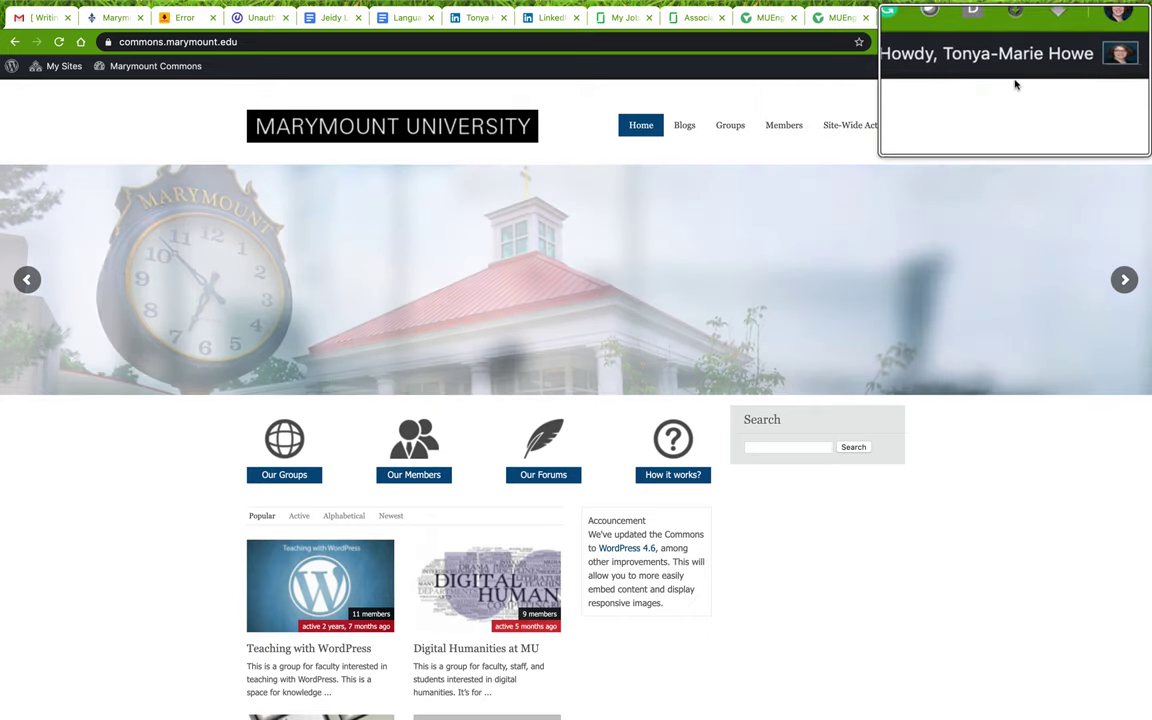
mouse_move(1015, 85)
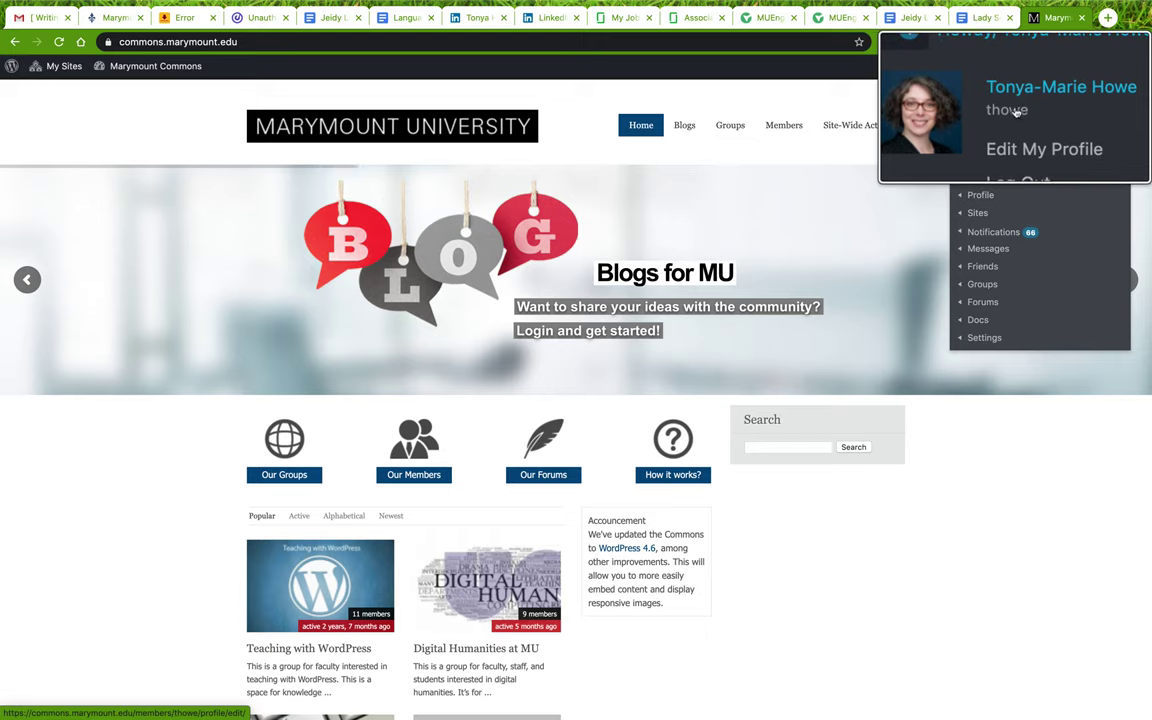
mouse_move(1015, 235)
mouse_move(1016, 328)
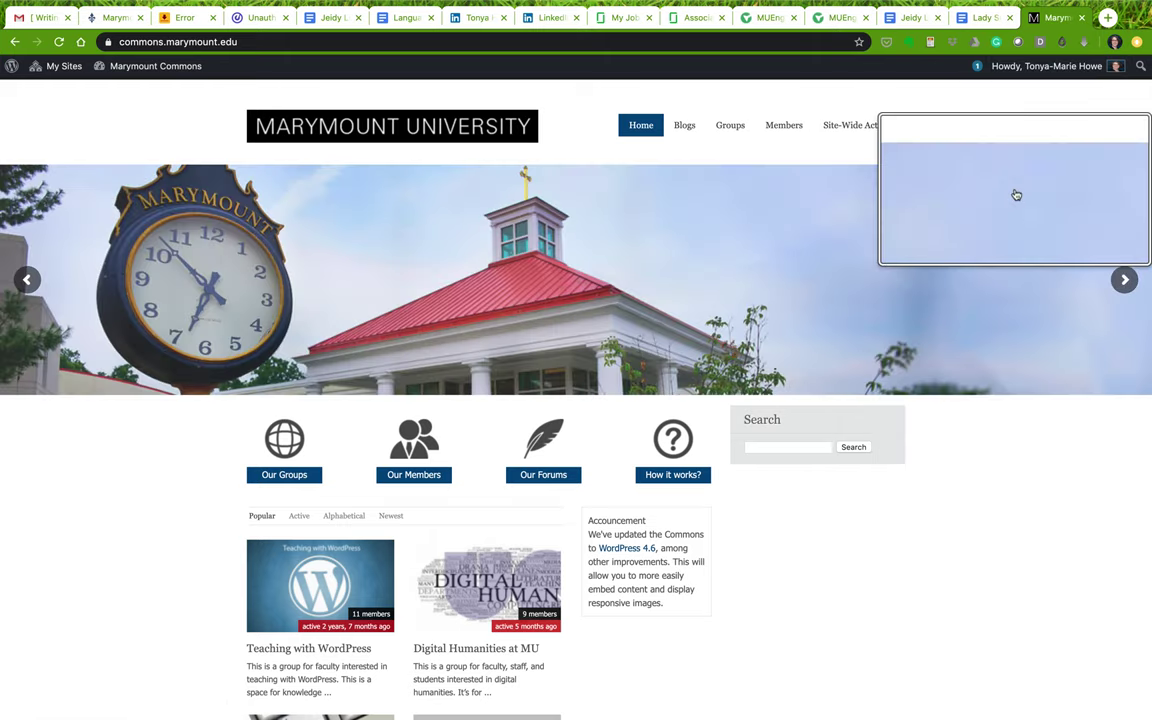
mouse_move(1015, 66)
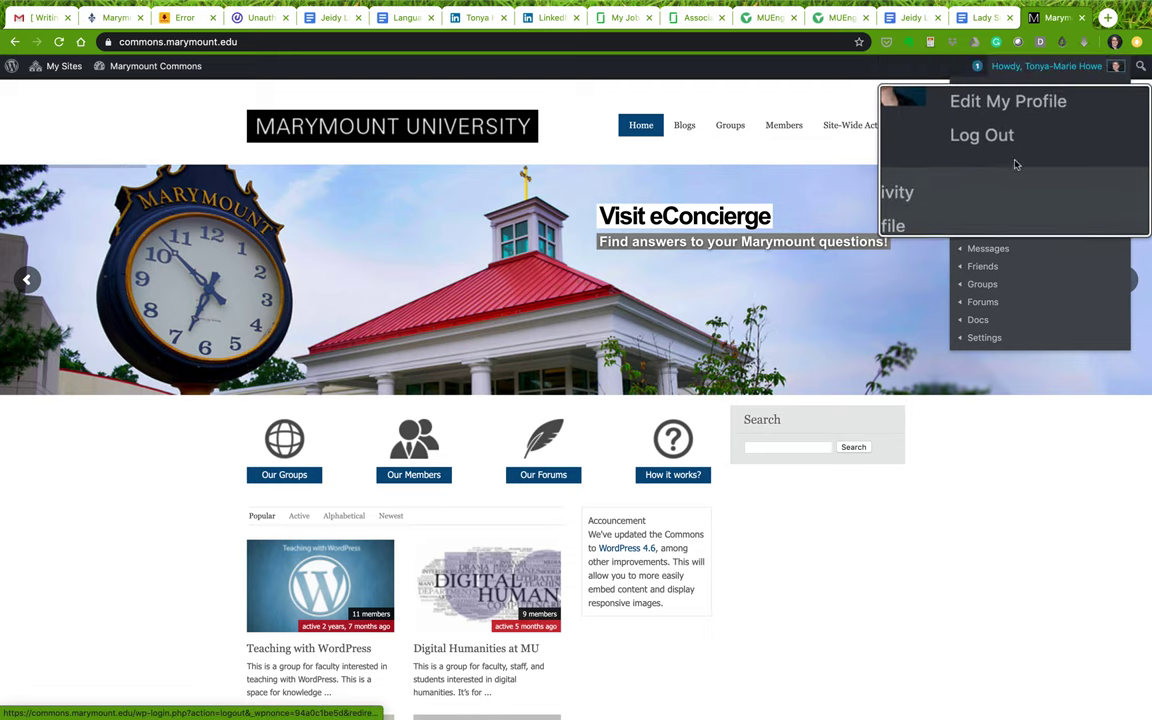
mouse_move(980, 215)
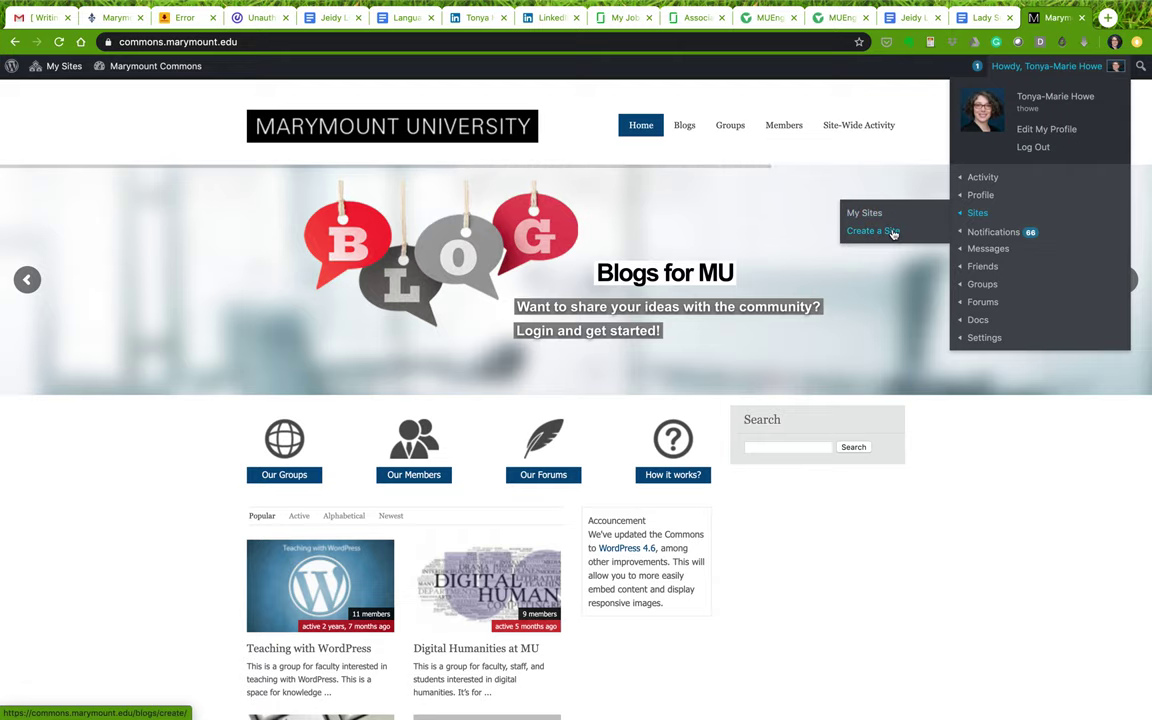
mouse_move(51, 70)
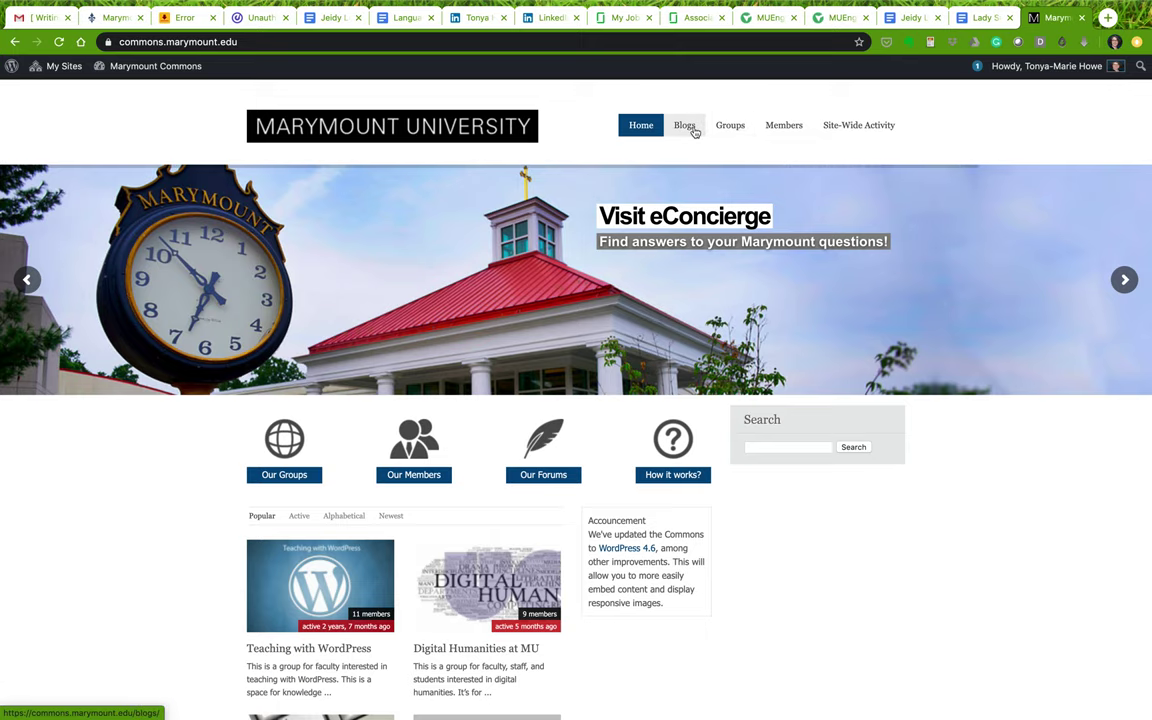
click(694, 132)
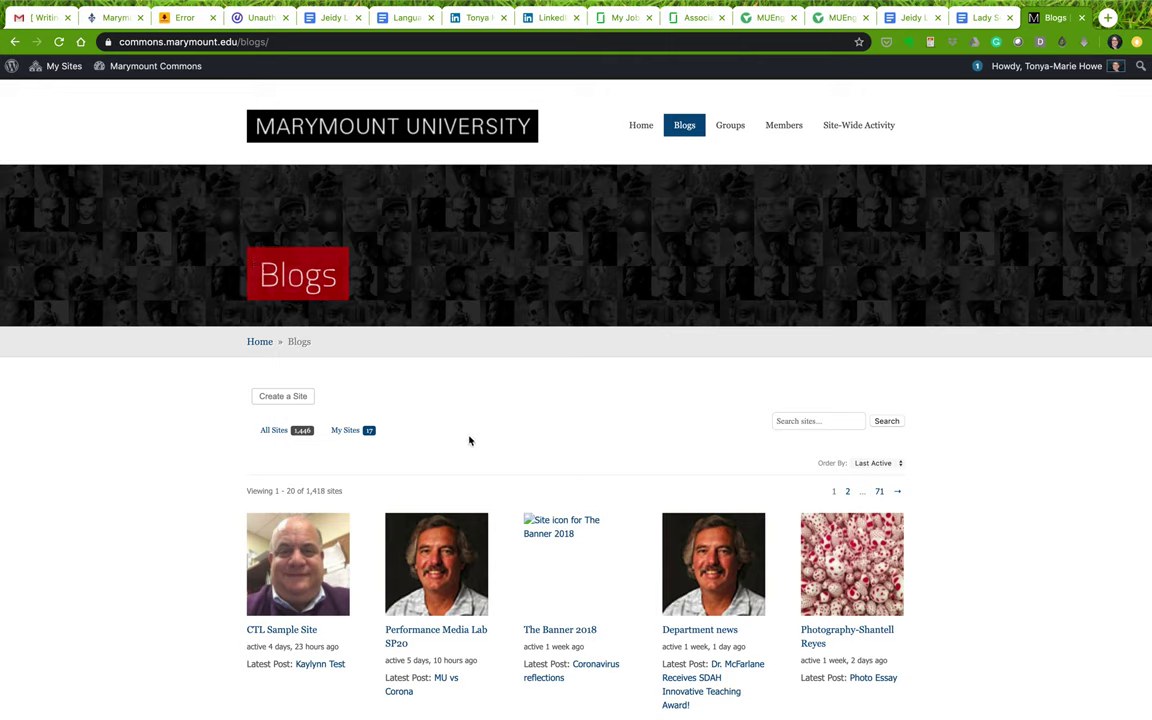
- Open the empty Create a Site form from the Blogs directory
click(278, 404)
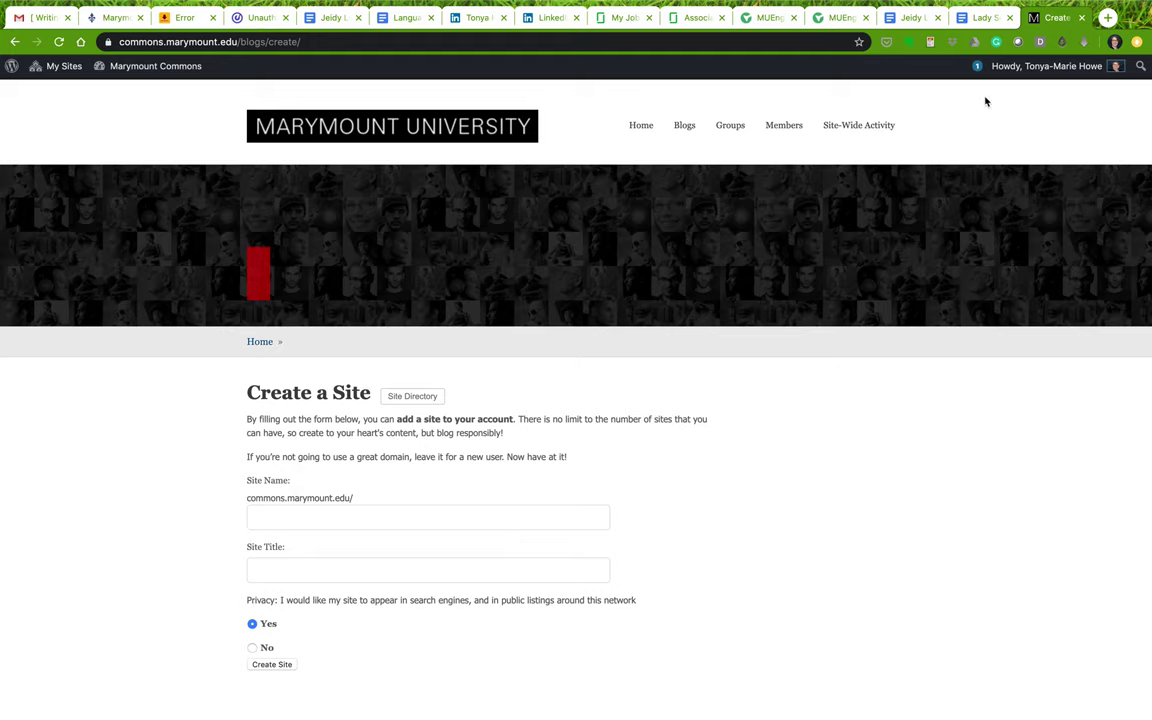
click(643, 127)
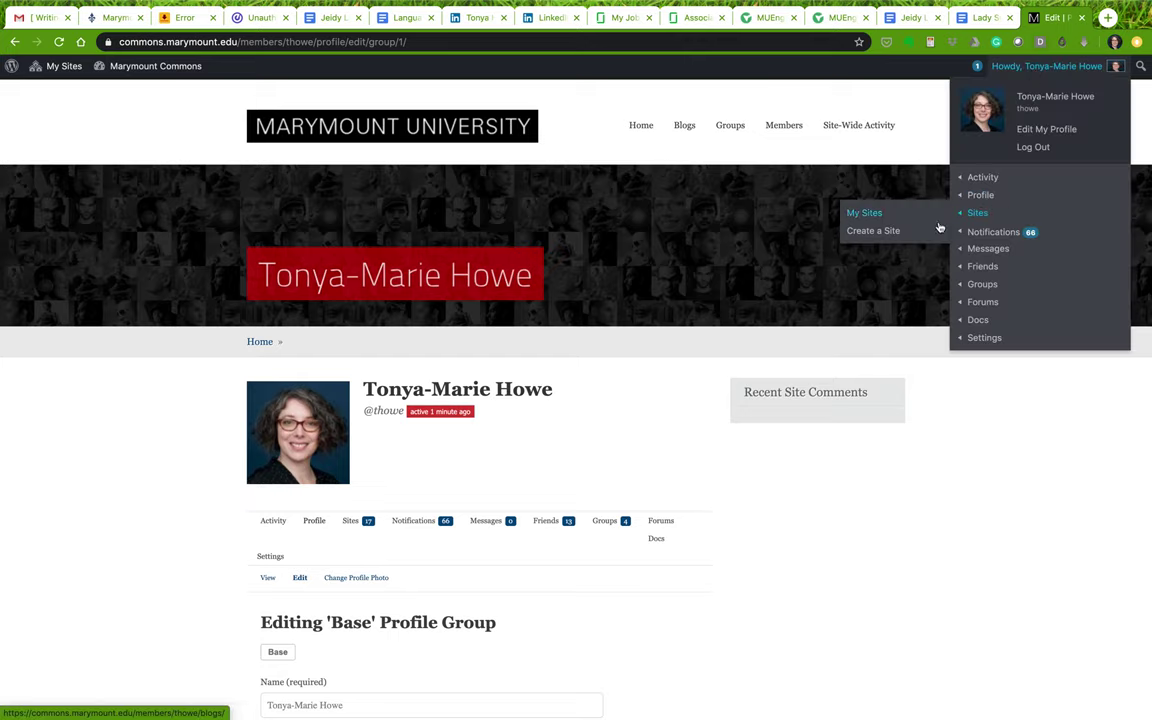
click(900, 232)
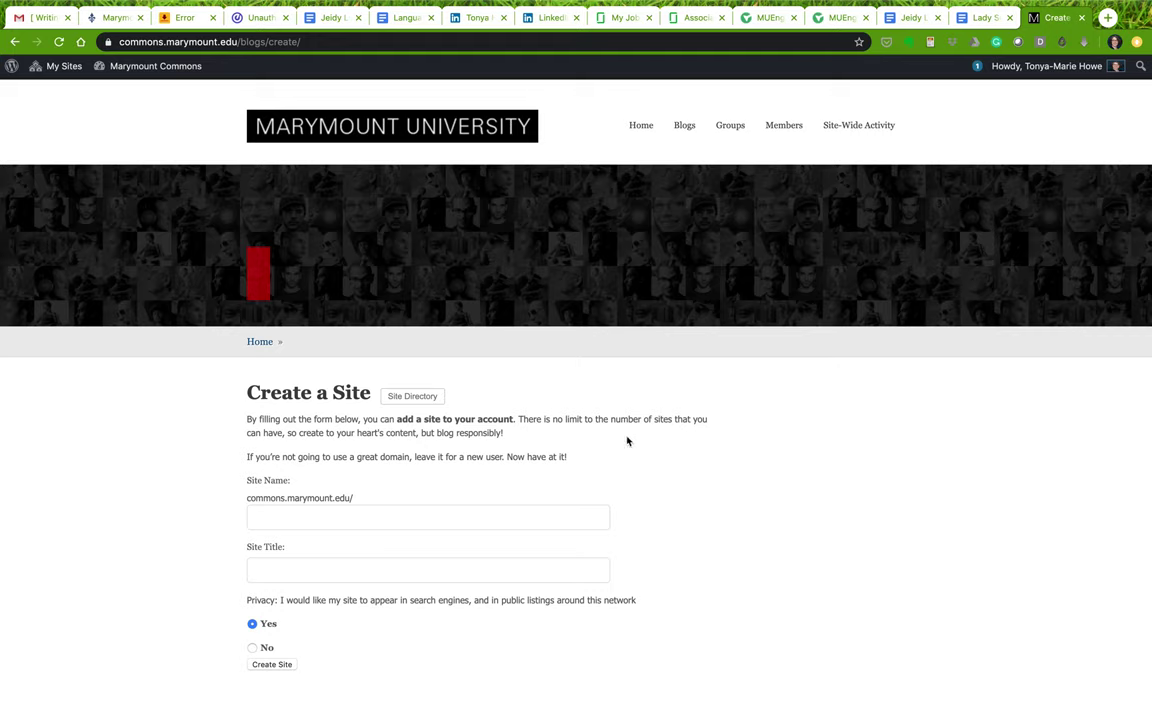
drag(304, 452, 255, 464)
click(255, 464)
click(291, 516)
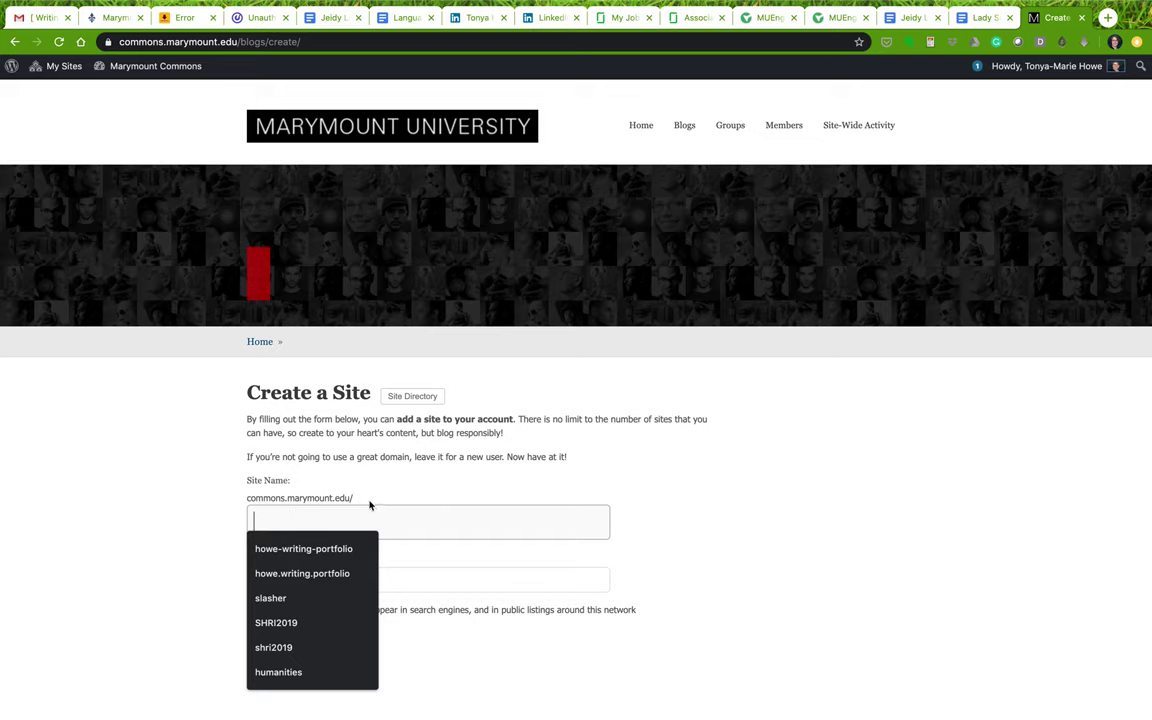
- Submit a new site with address howe-portfolio and title 'My Writing Portfolio'
text(ho)
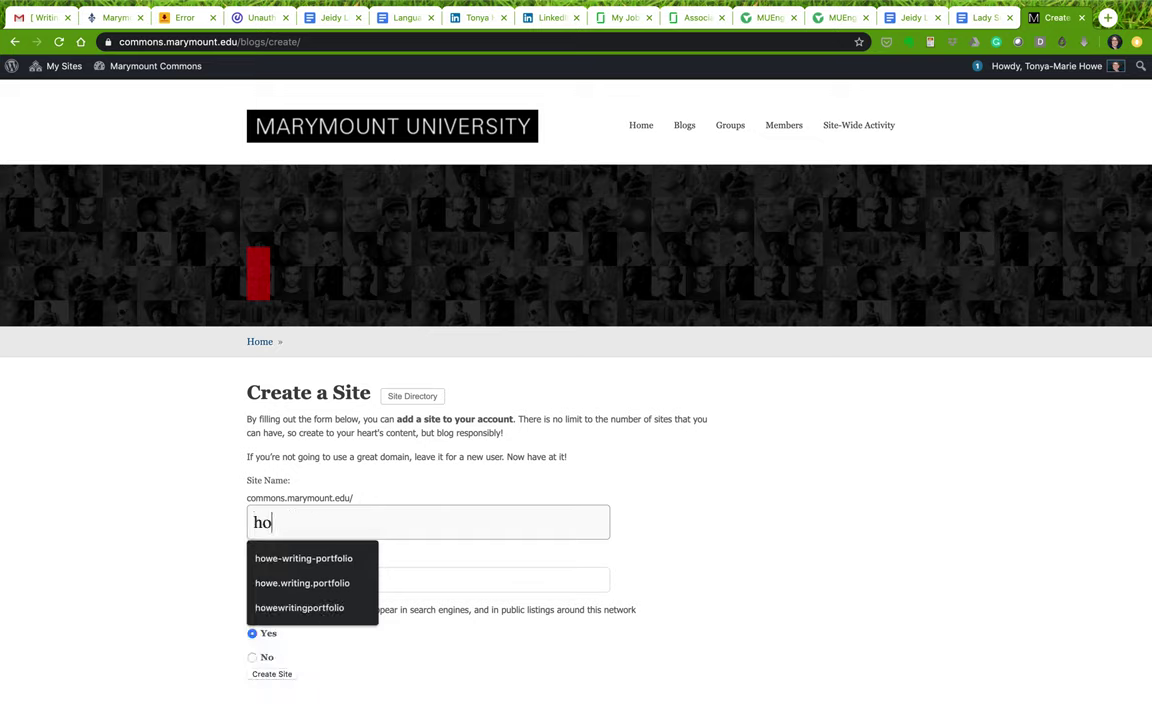
text(we-po)
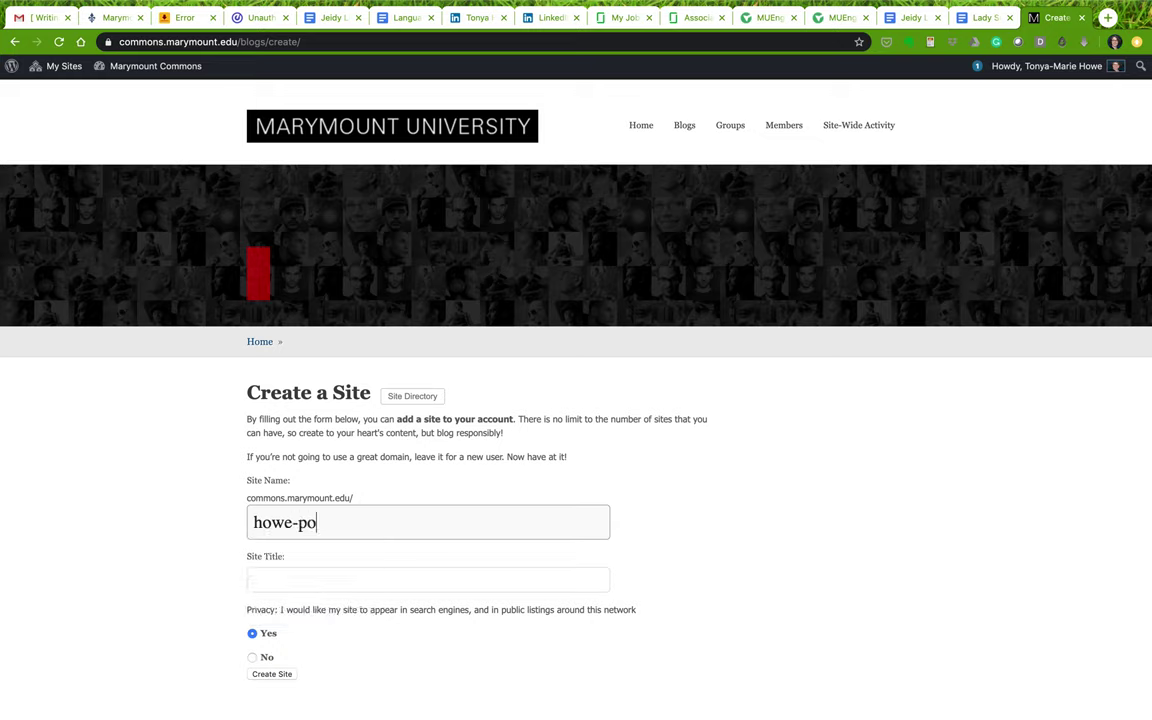
text(rtfolio)
click(309, 583)
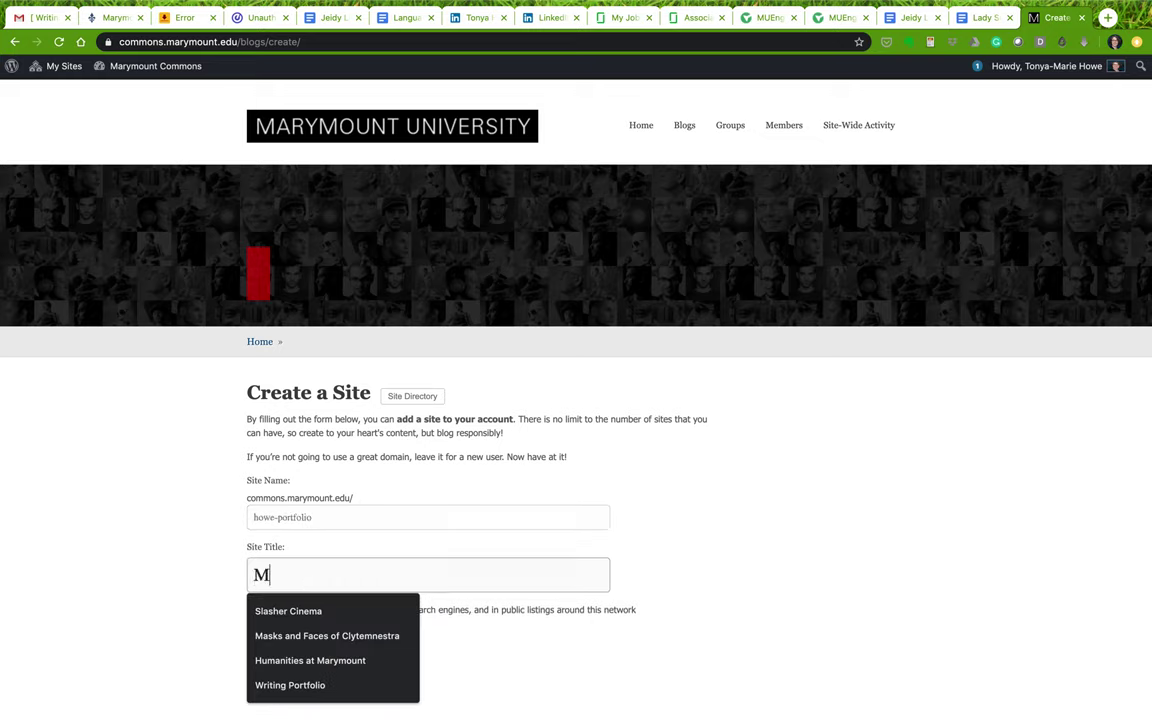
text(My Writing Portfolio)
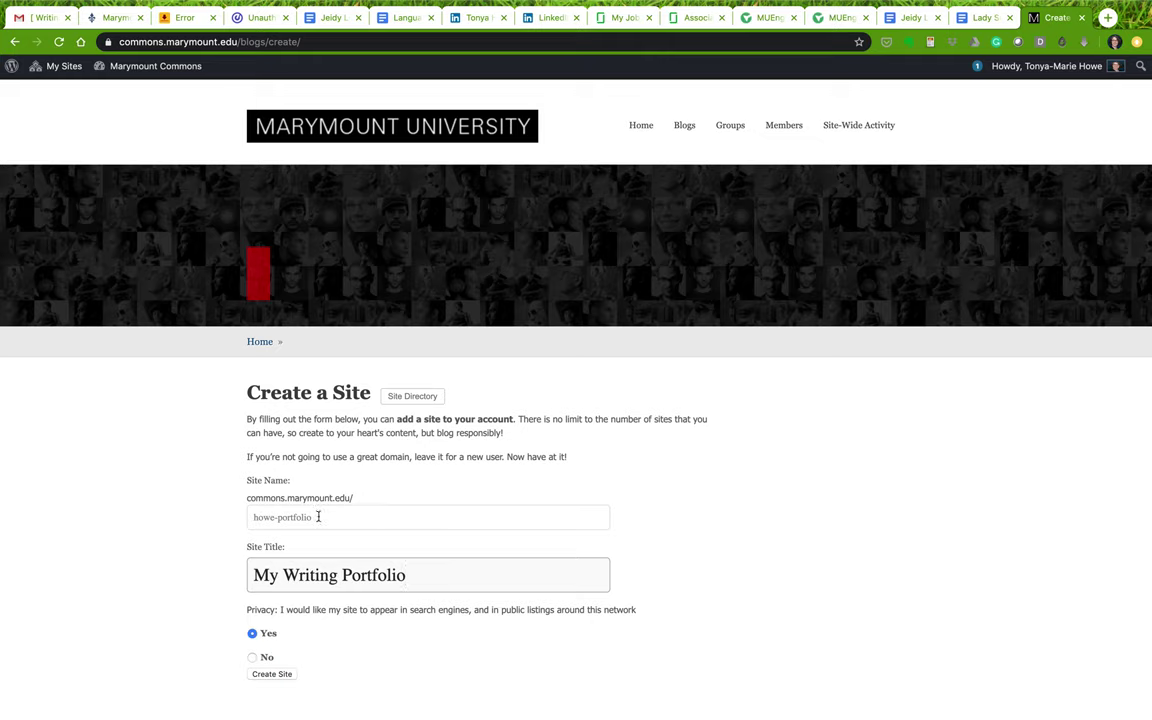
click(276, 674)
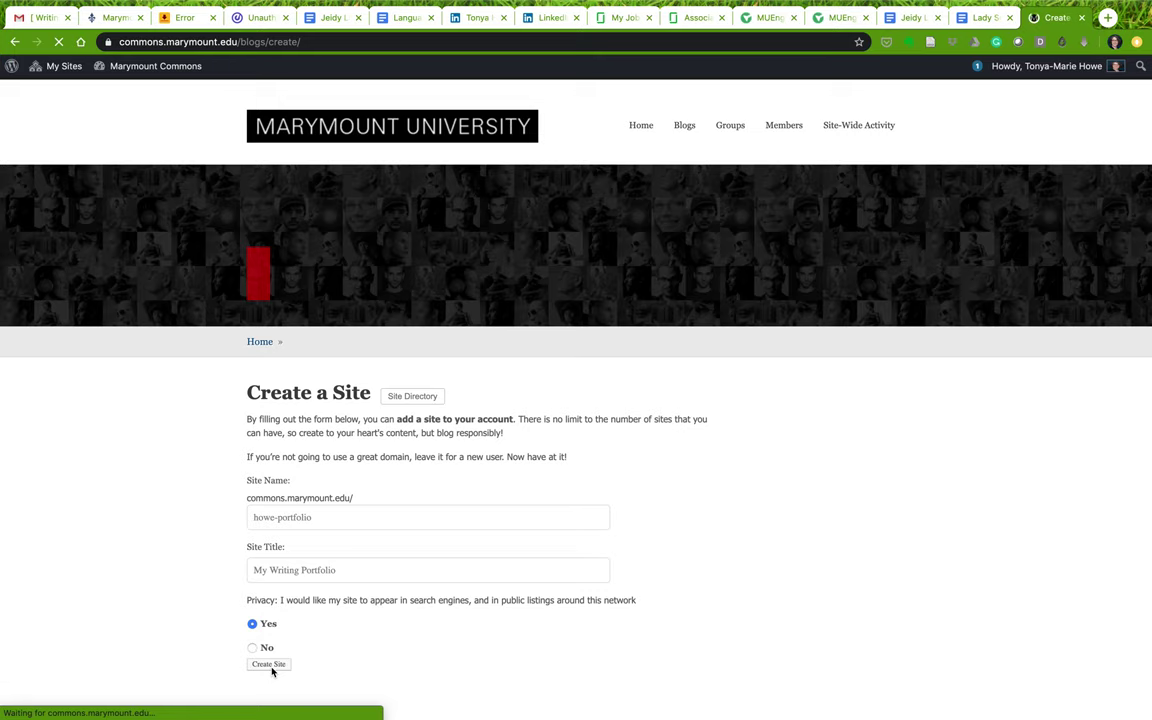
- Fix the site-name error by changing the address to howeportfolio and resubmit the form
scroll(418, 492, down, 2)
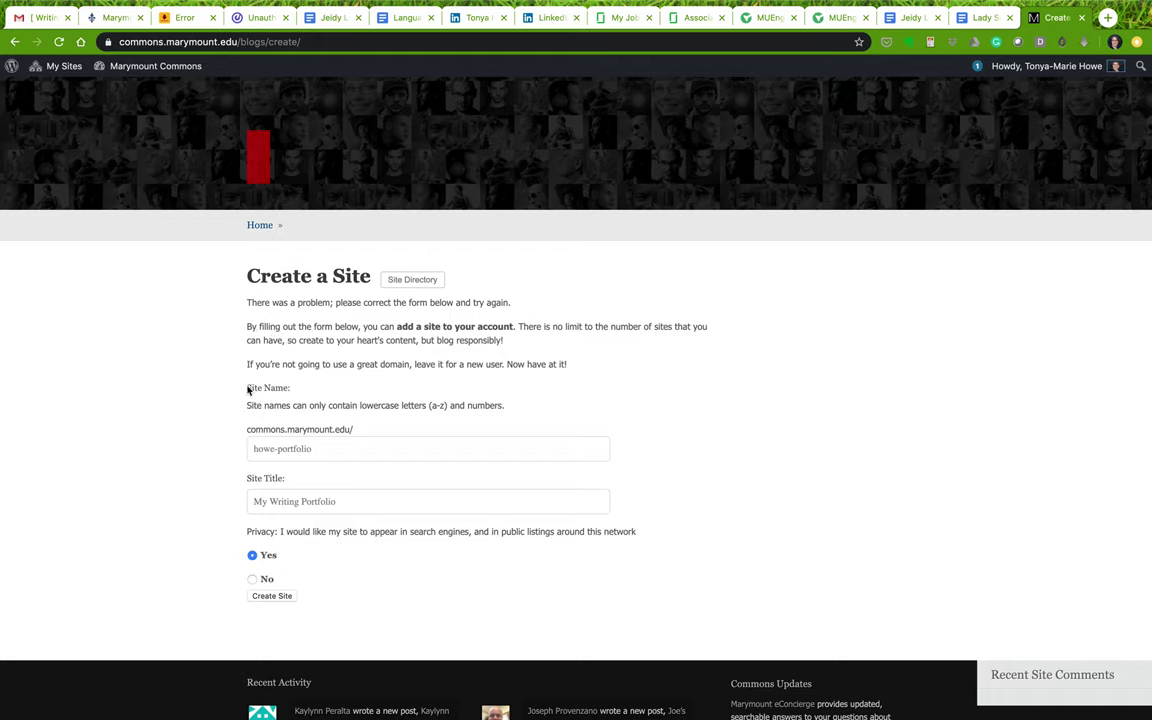
drag(248, 405, 541, 404)
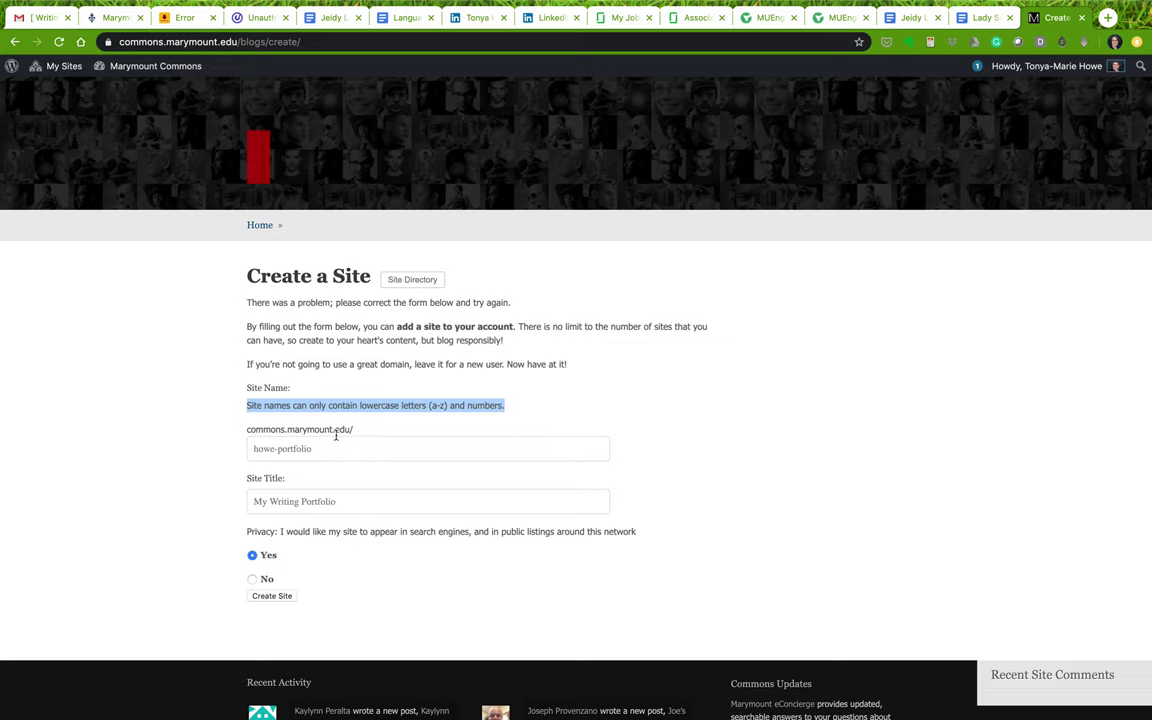
click(279, 450)
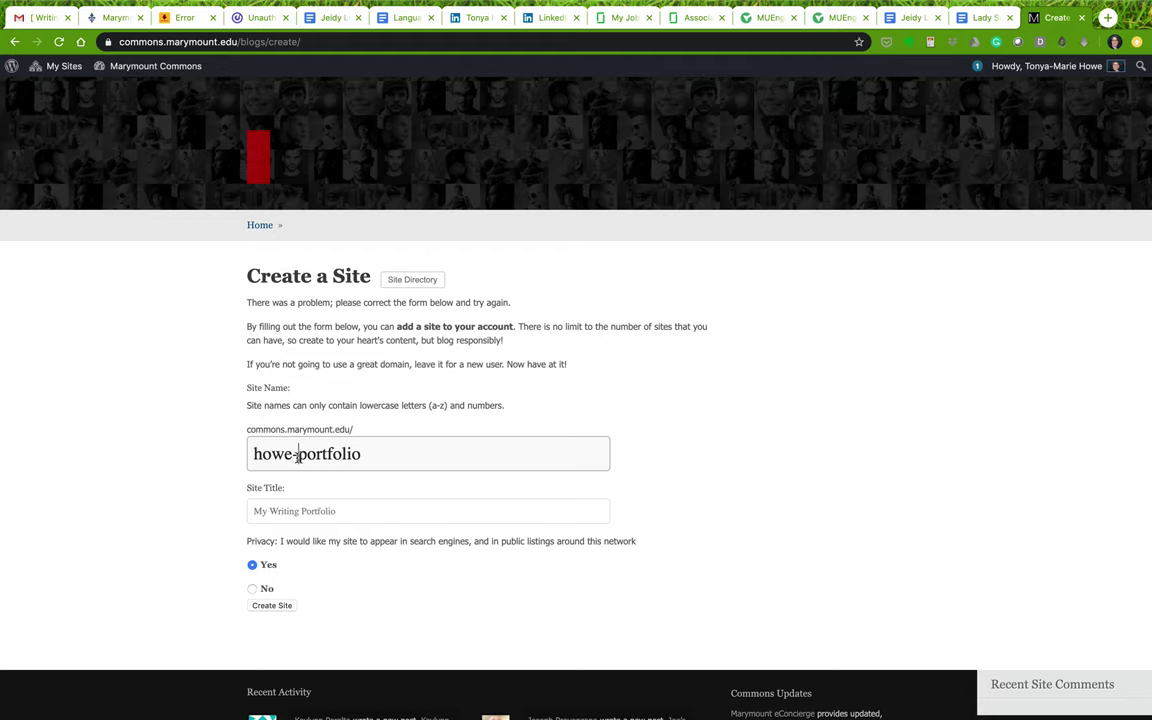
key(BackSpace)
click(272, 606)
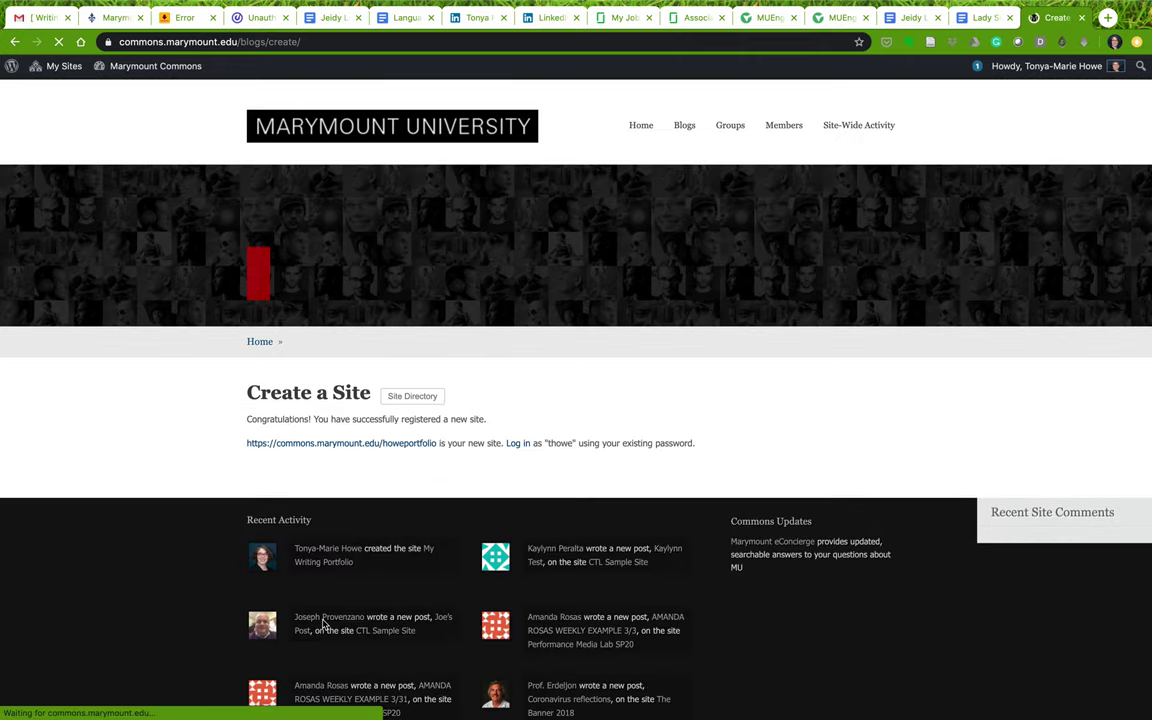
click(346, 448)
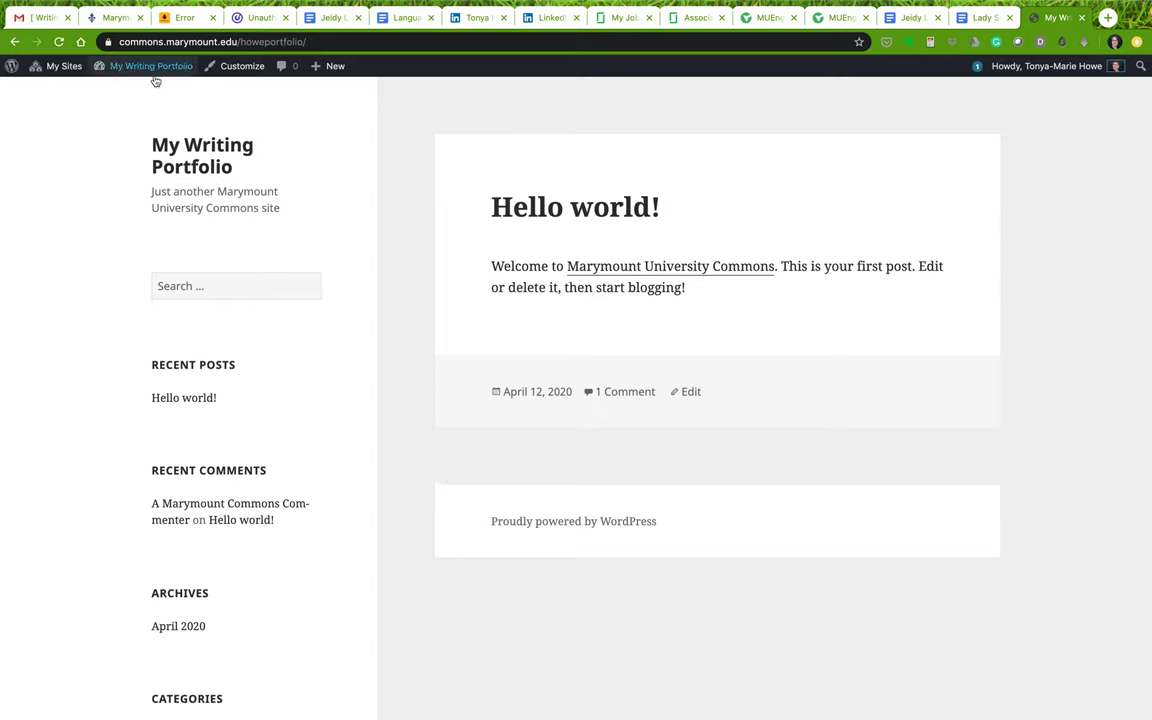
- View the new My Writing Portfolio site and its default Hello world! post
mouse_move(154, 78)
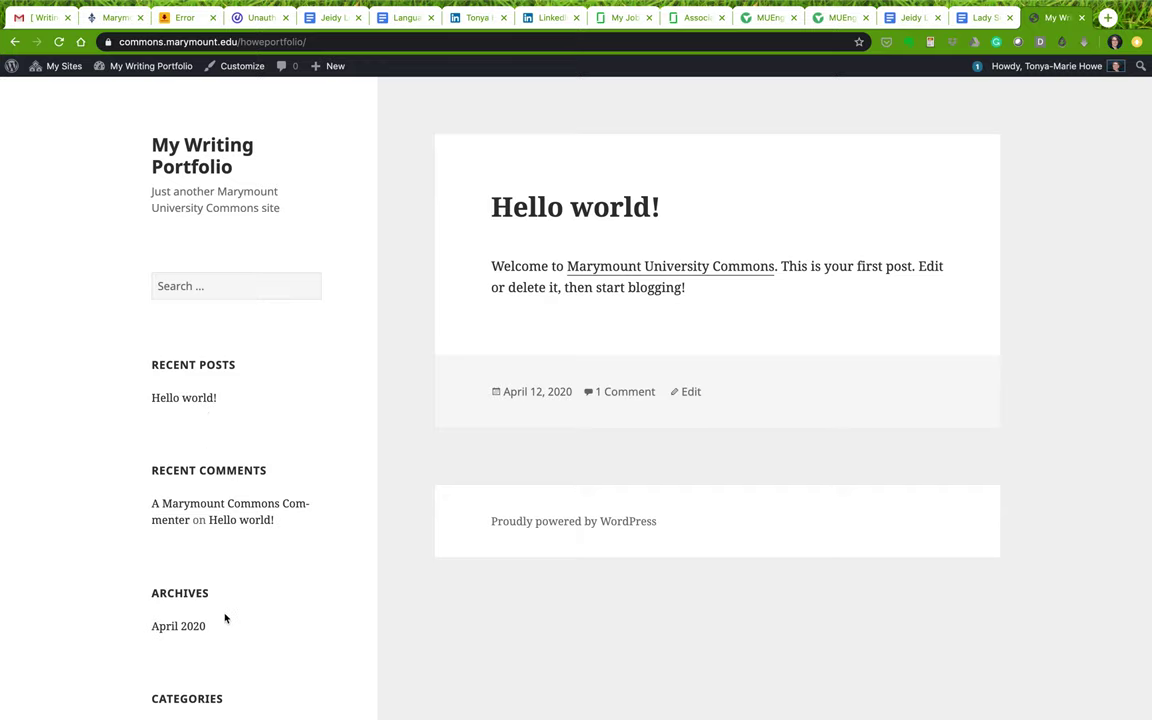
- Look over the Hello world! post, then go to Dashboard via the My Writing Portfolio admin-bar menu
scroll(225, 618, down, 2)
scroll(225, 618, down, 2)
scroll(225, 618, up, 5)
mouse_move(118, 75)
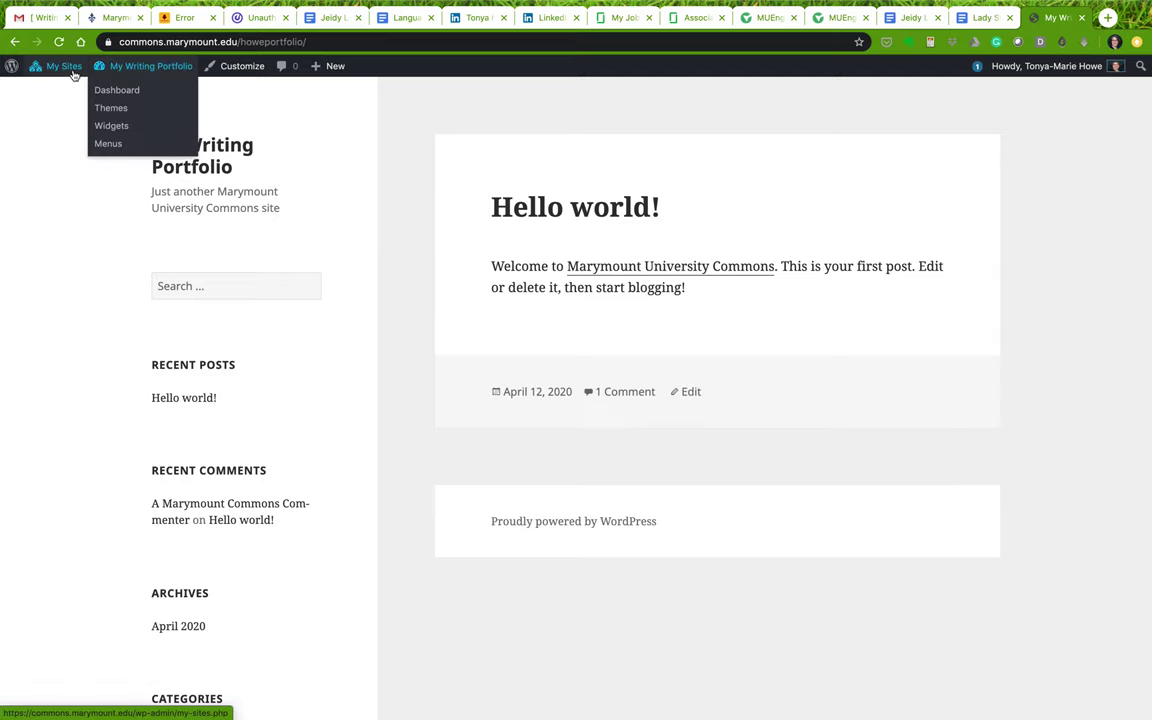
mouse_move(71, 75)
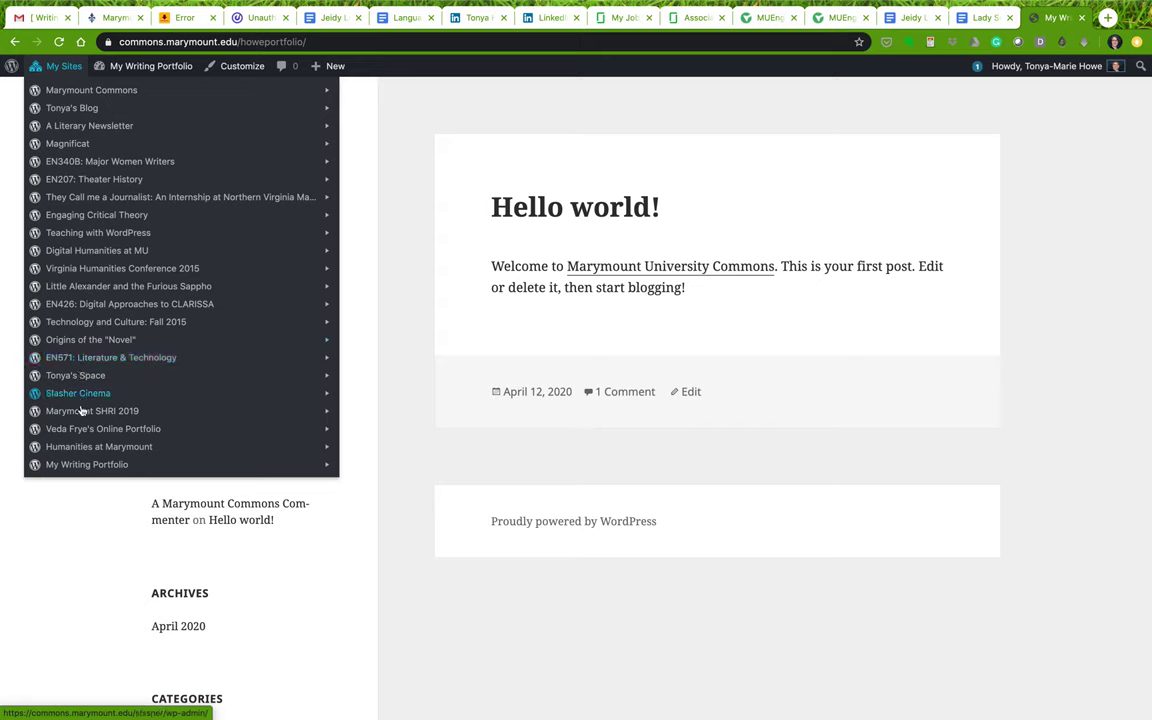
mouse_move(79, 471)
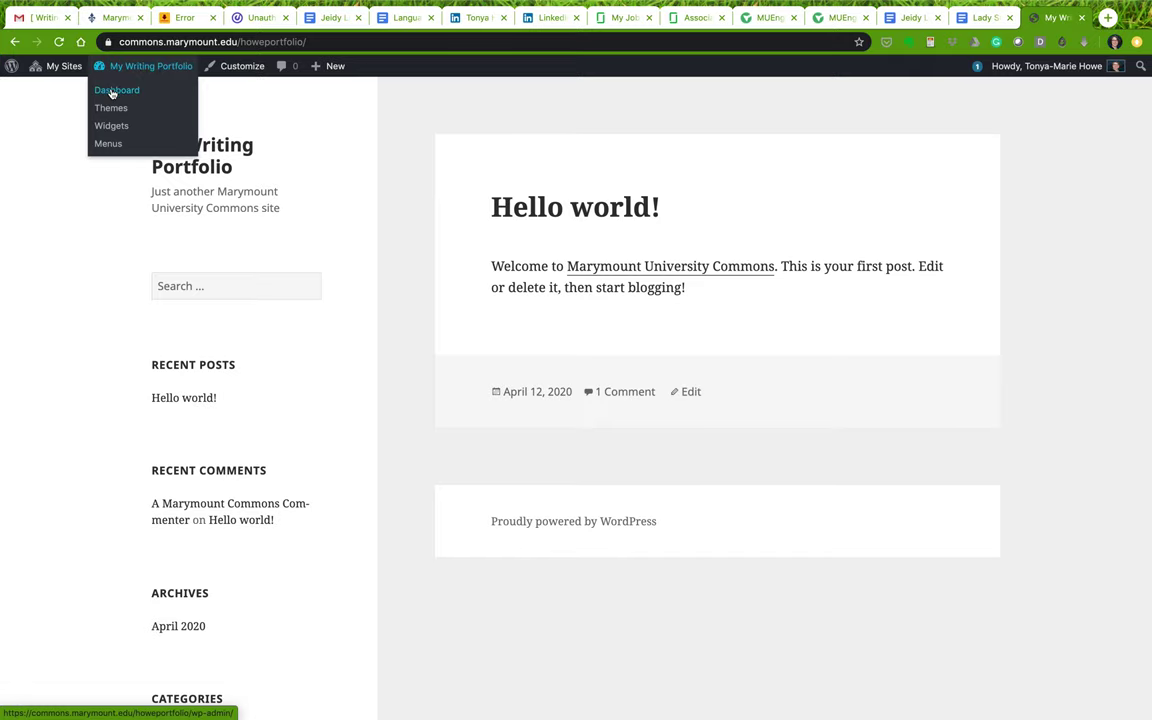
click(113, 91)
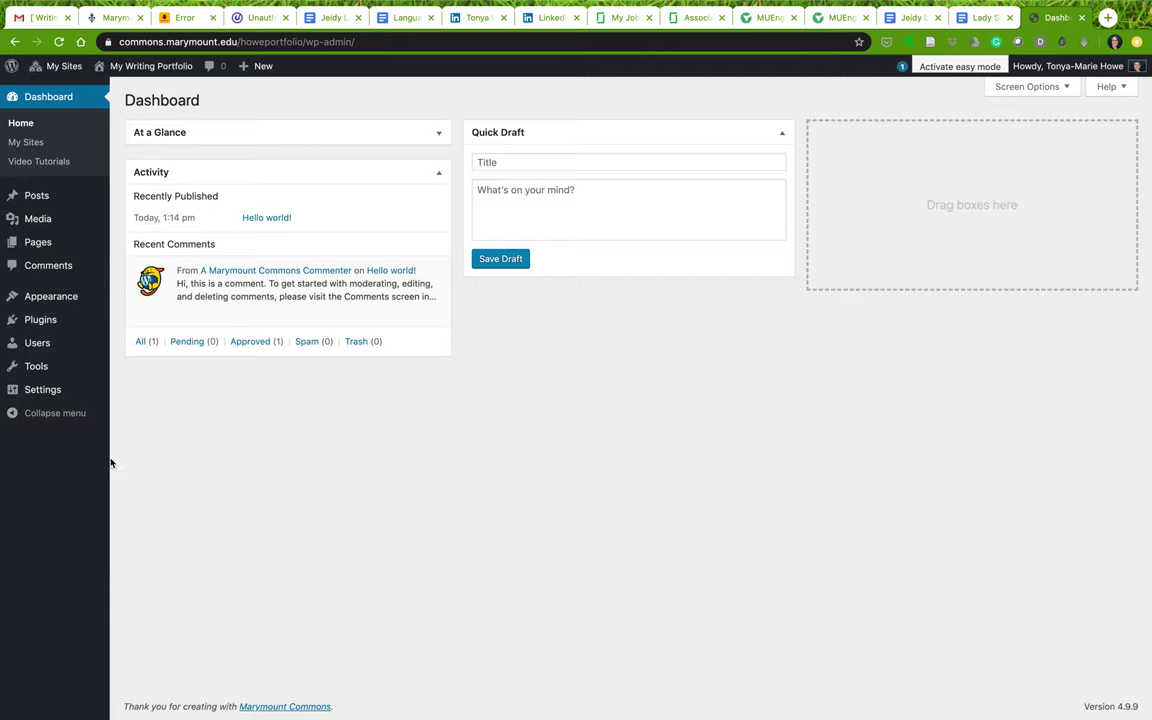
- Go from the loaded My Writing Portfolio dashboard to the Video Tutorials page
click(31, 163)
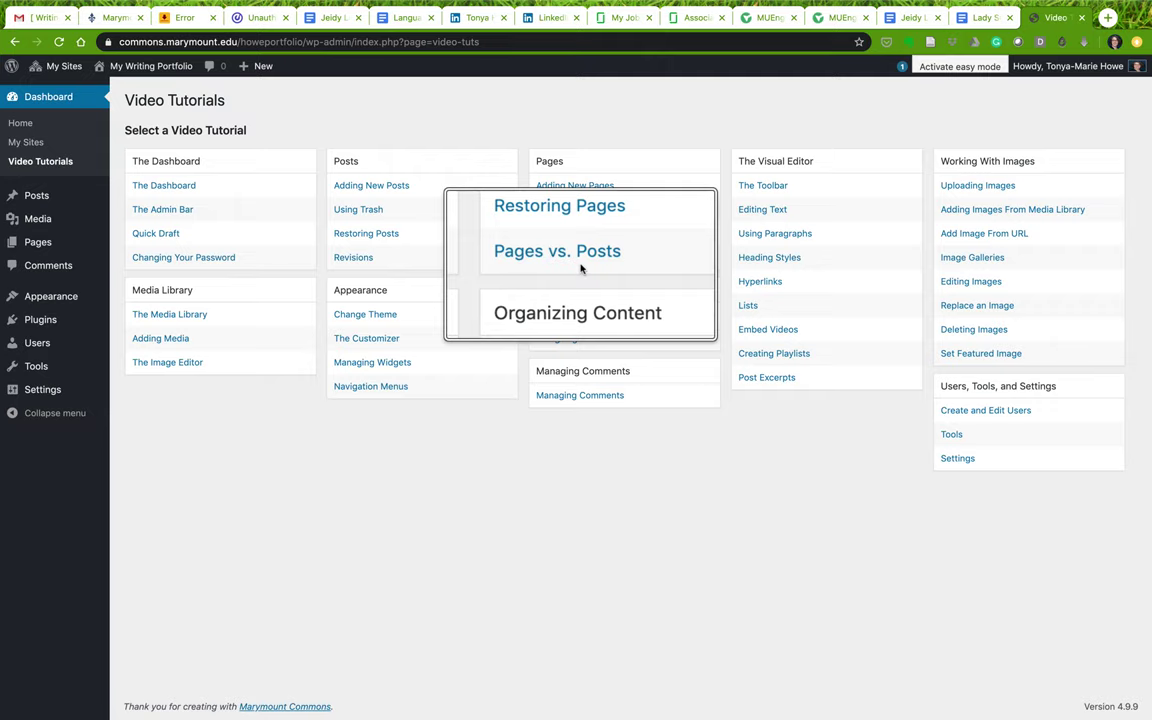
- Browse the Video Tutorials page with topics like Organizing Content and Working With Images
mouse_move(37, 196)
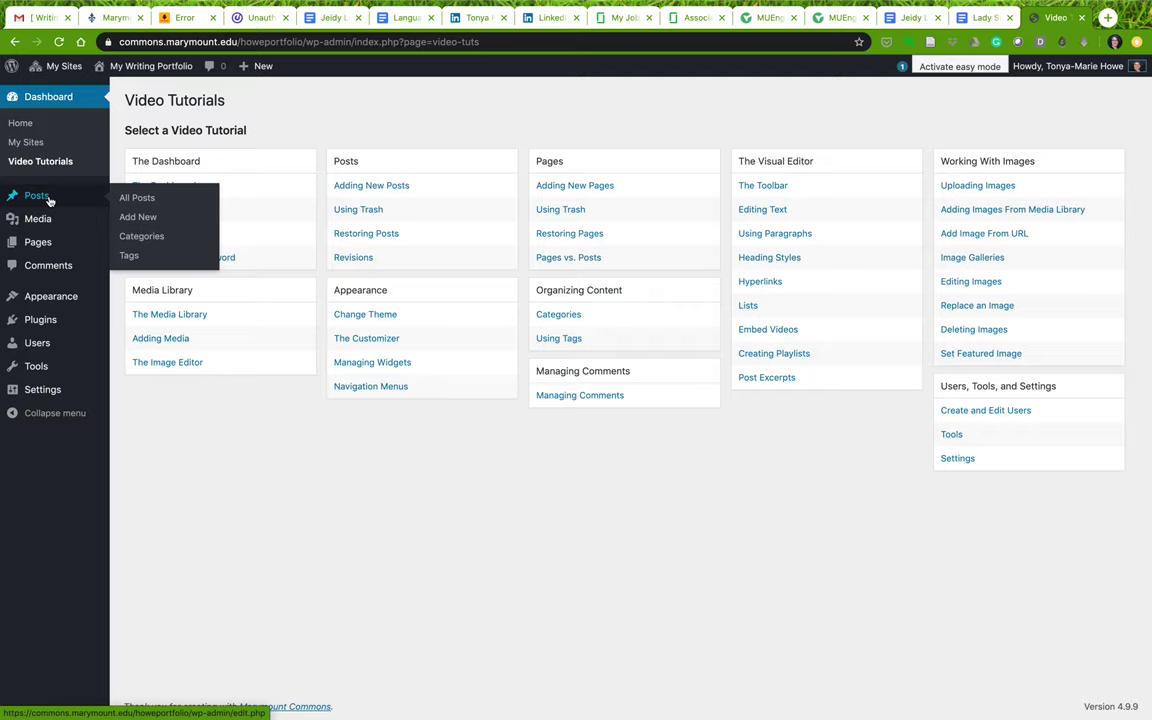
- Show All Posts and reload the list, confirming Hello world! is the only post
click(174, 206)
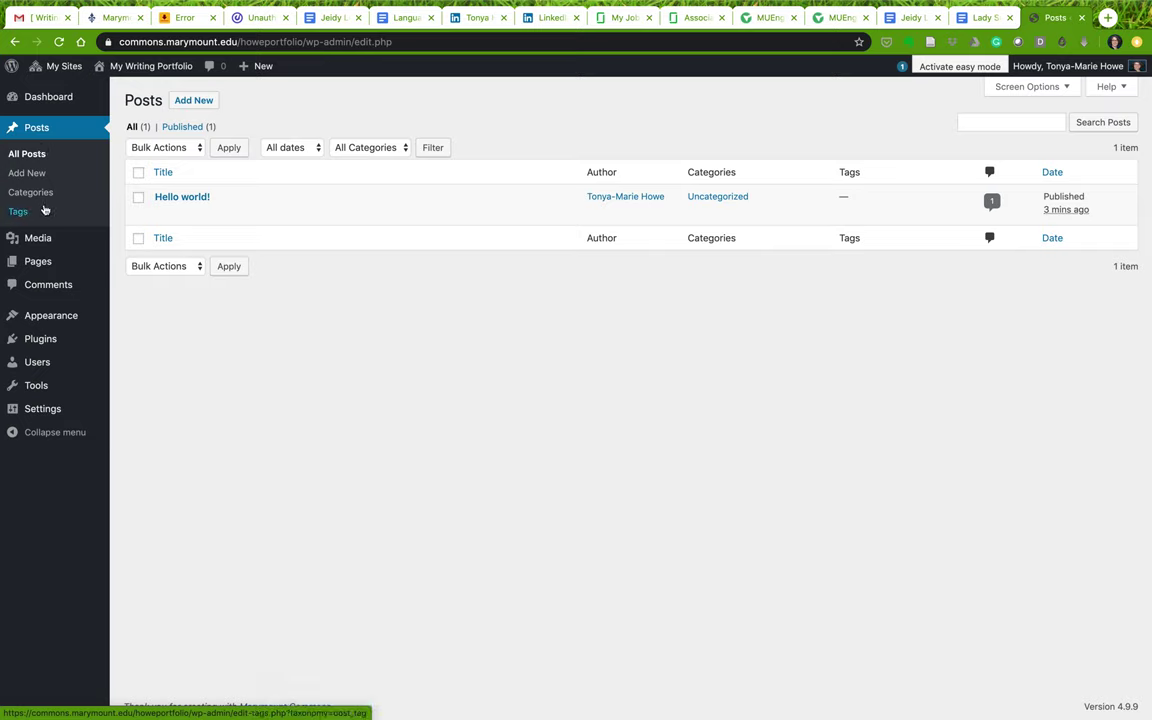
click(26, 133)
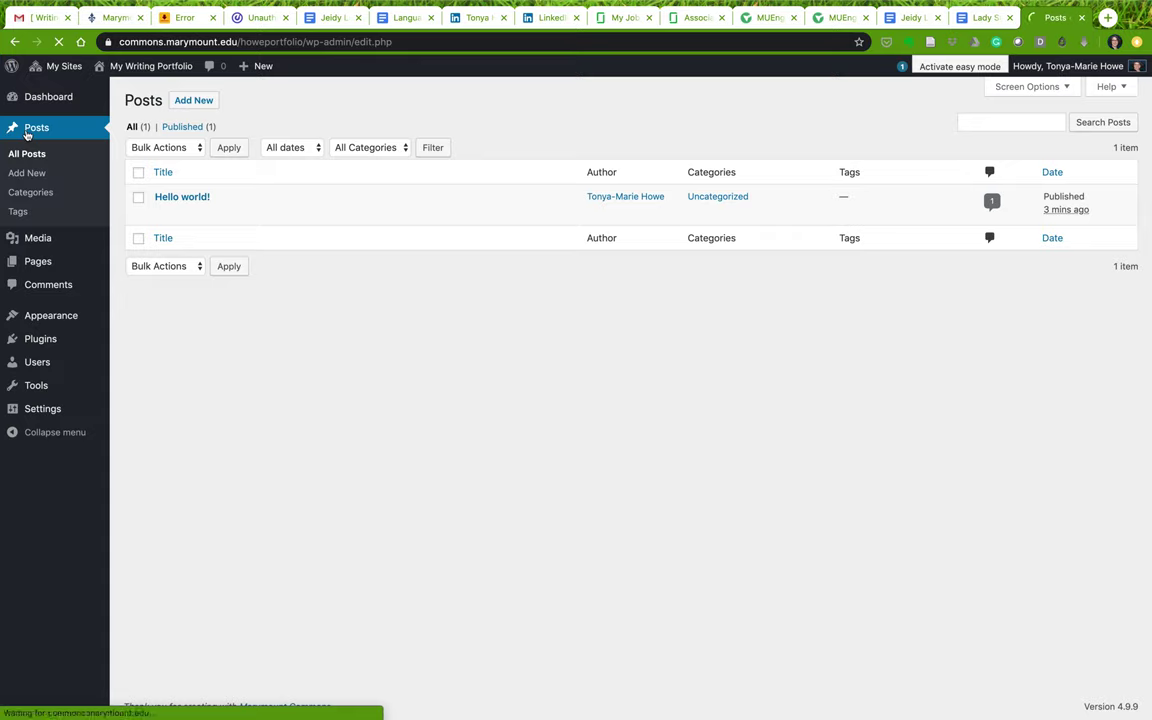
mouse_move(31, 247)
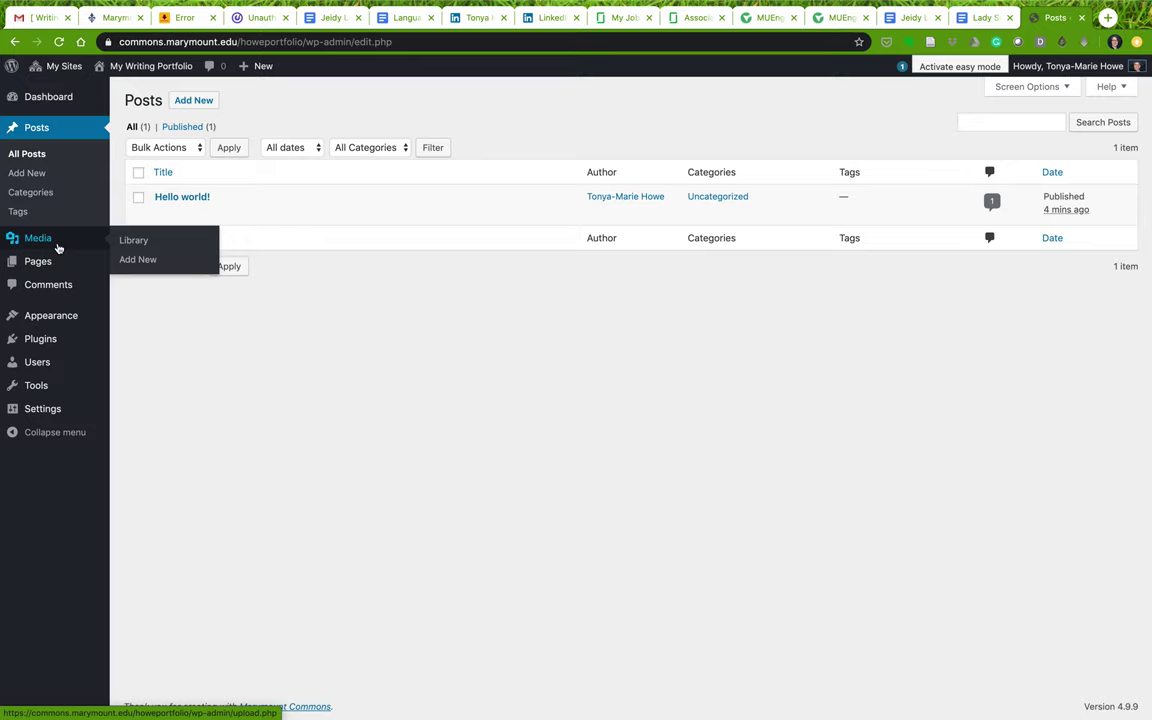
mouse_move(50, 270)
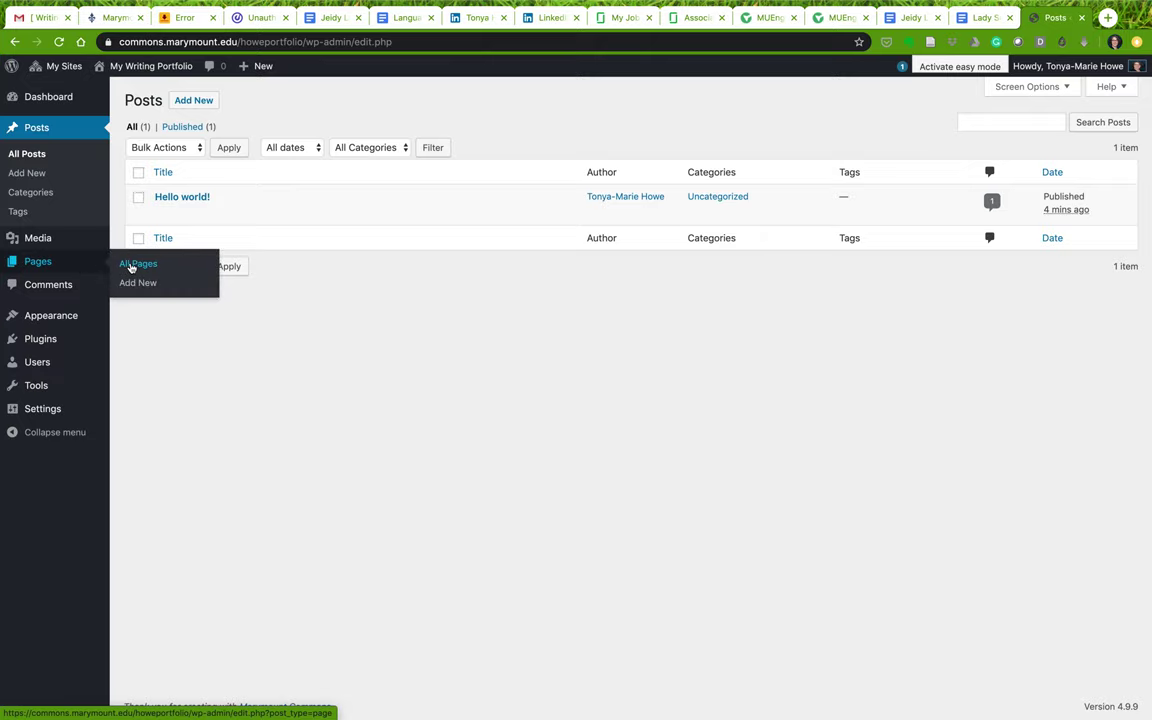
click(130, 265)
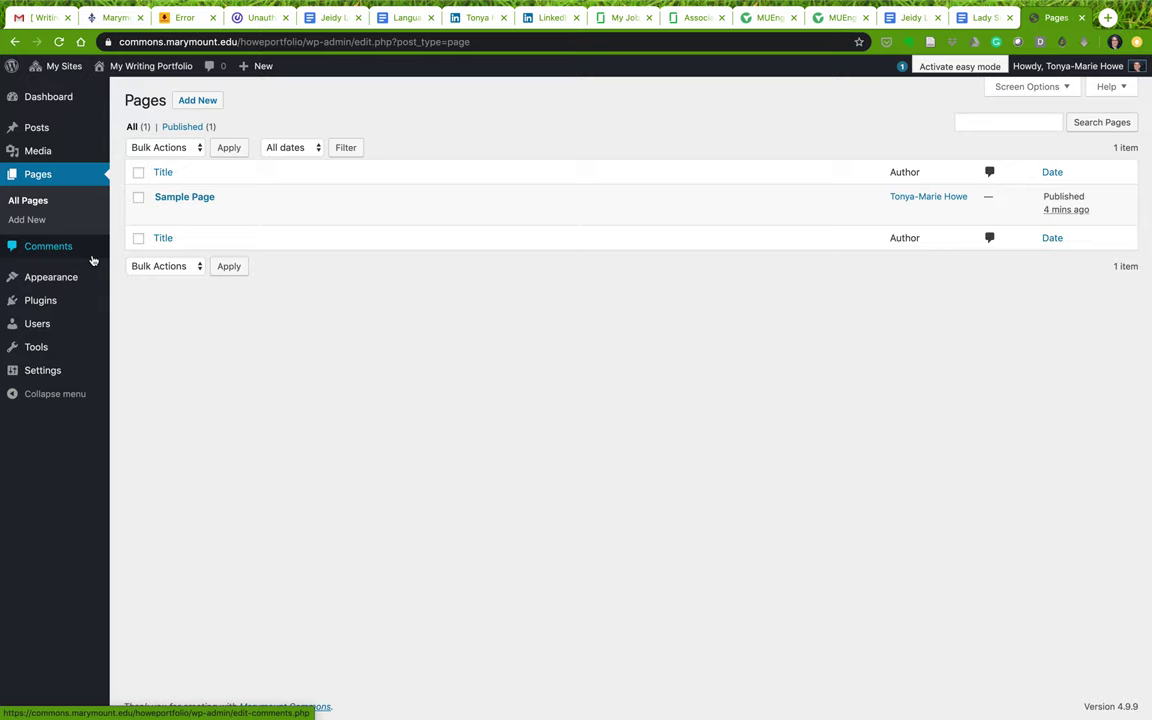
- Check the All Pages list, confirming a published Sample Page is its only entry
mouse_move(46, 371)
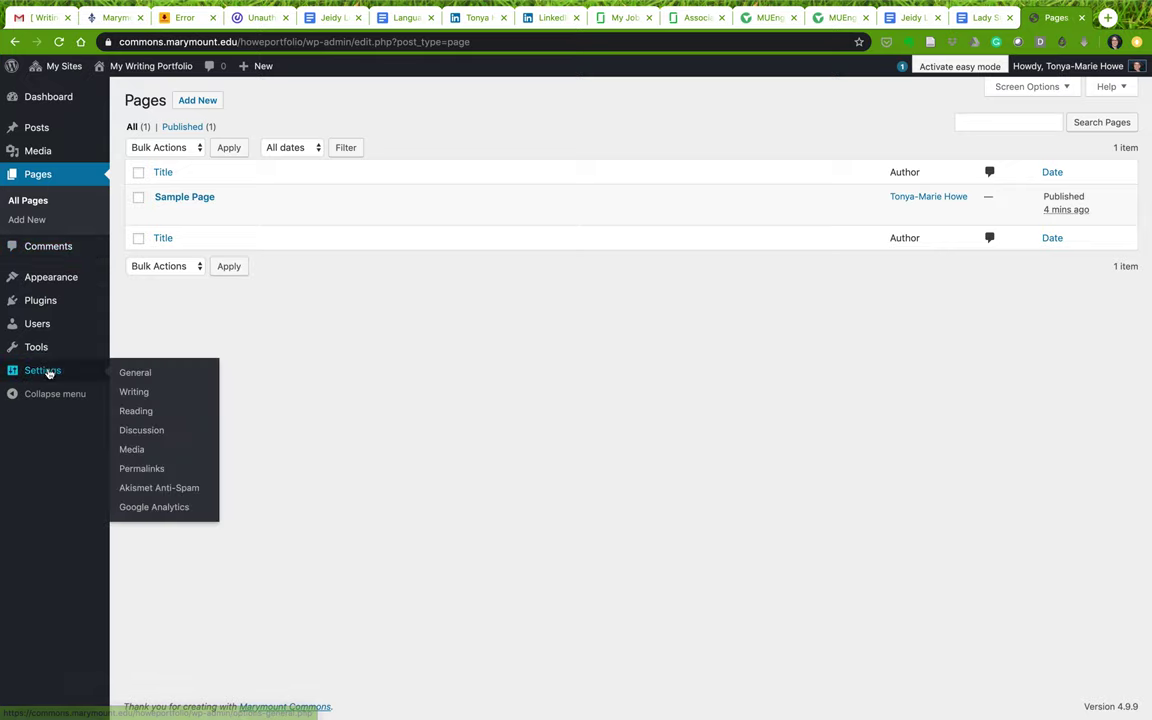
mouse_move(74, 284)
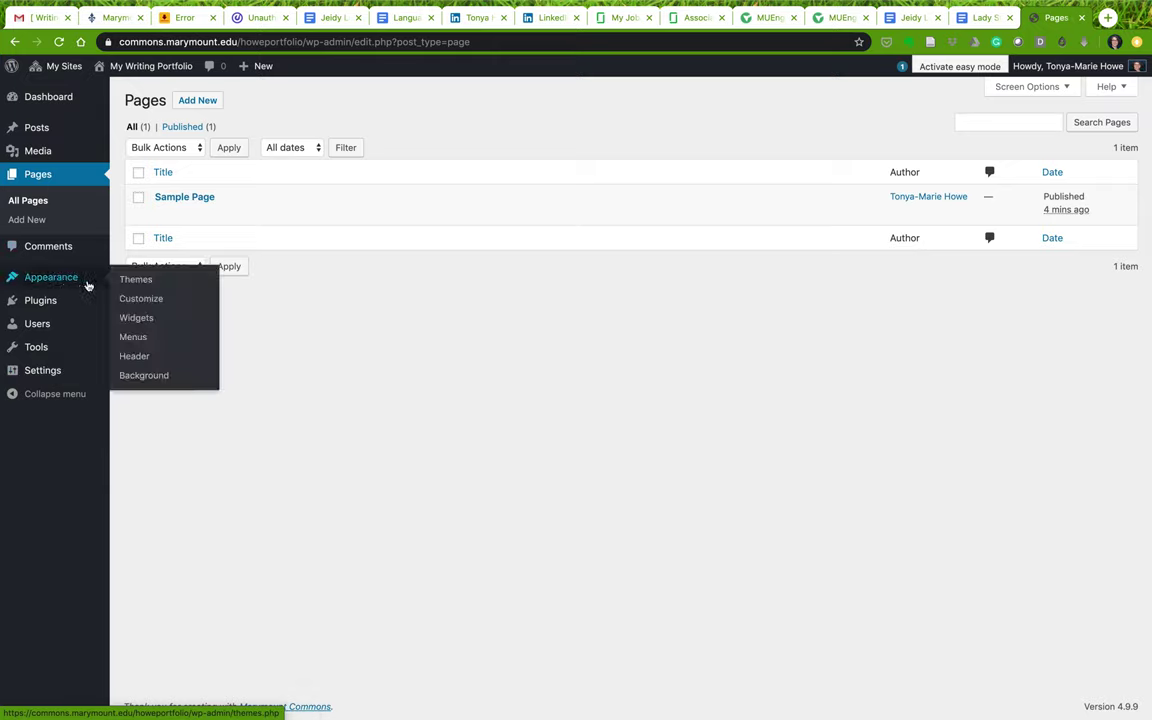
- Open the Themes page, where Twenty Fifteen is active among 56 themes
click(88, 286)
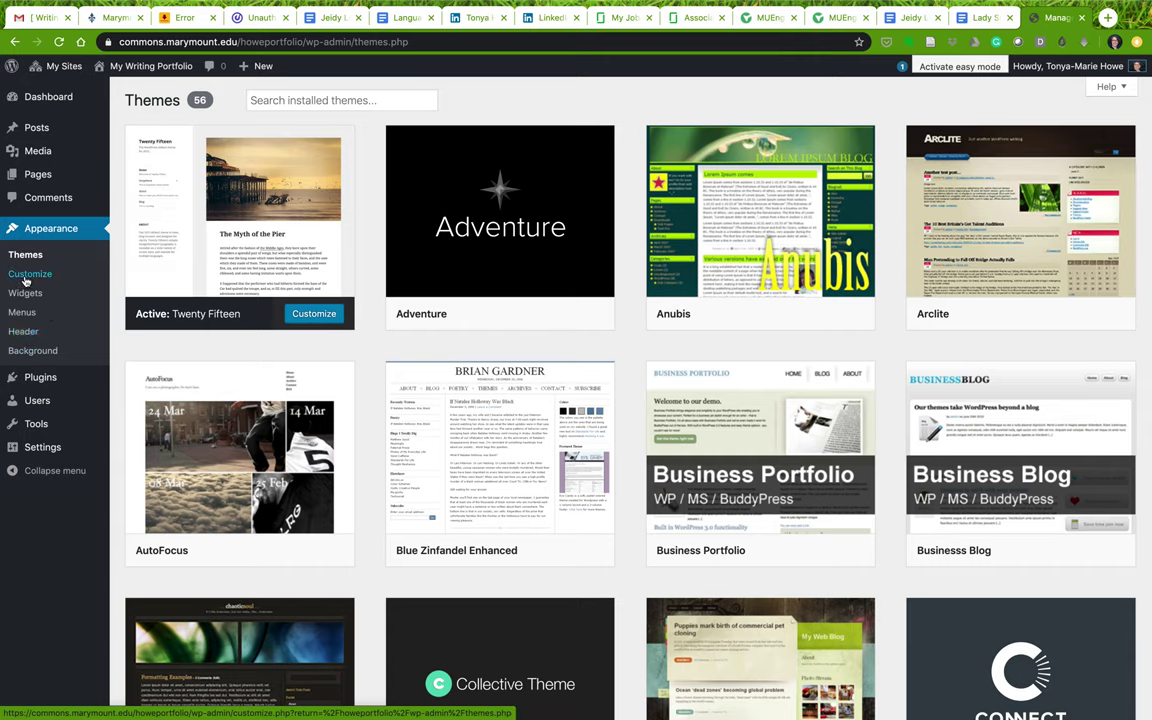
click(41, 377)
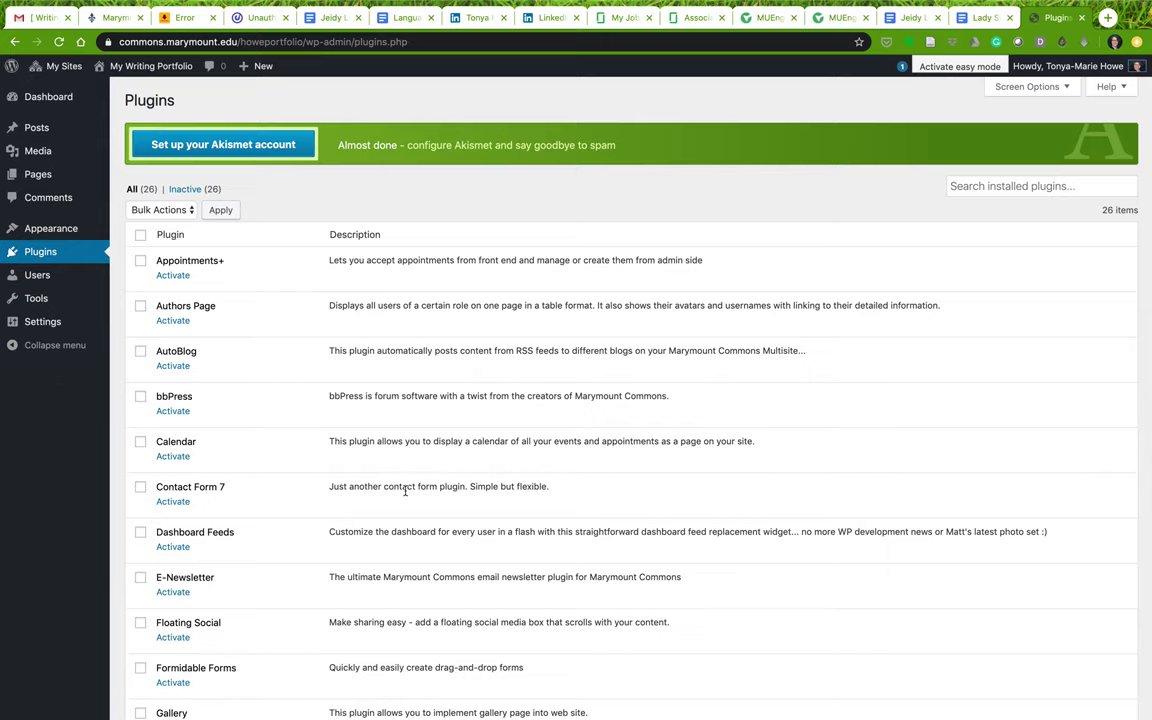
scroll(406, 488, down, 3)
scroll(406, 493, down, 7)
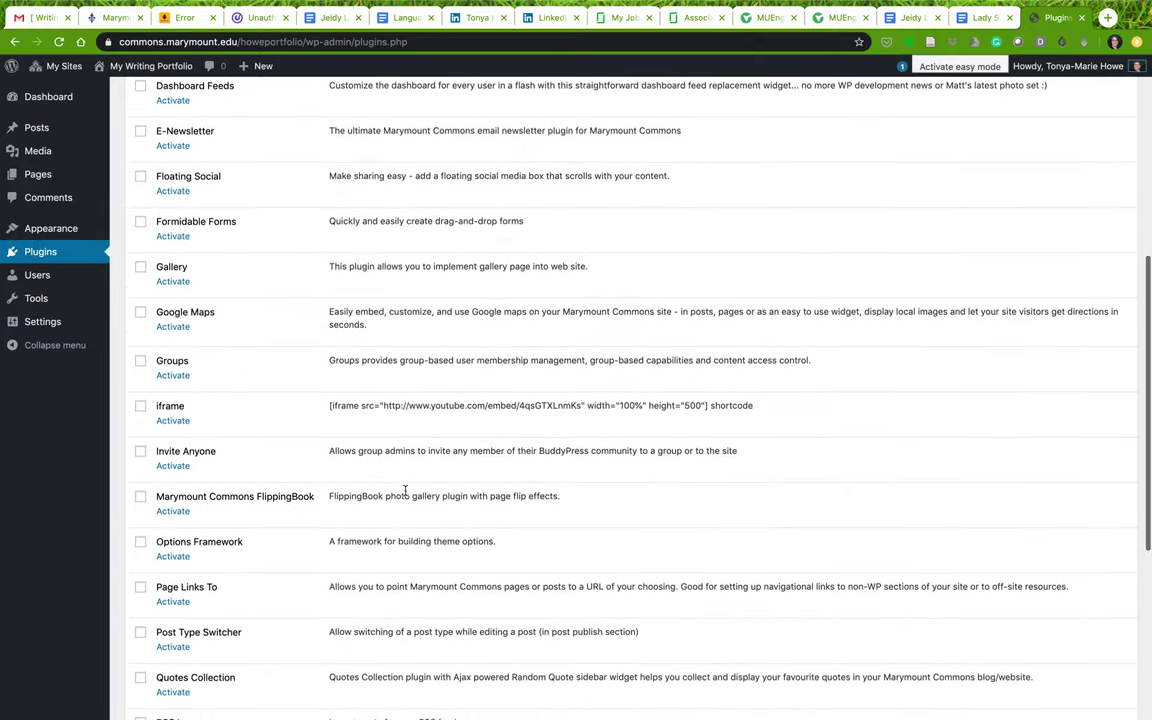
scroll(405, 490, down, 3)
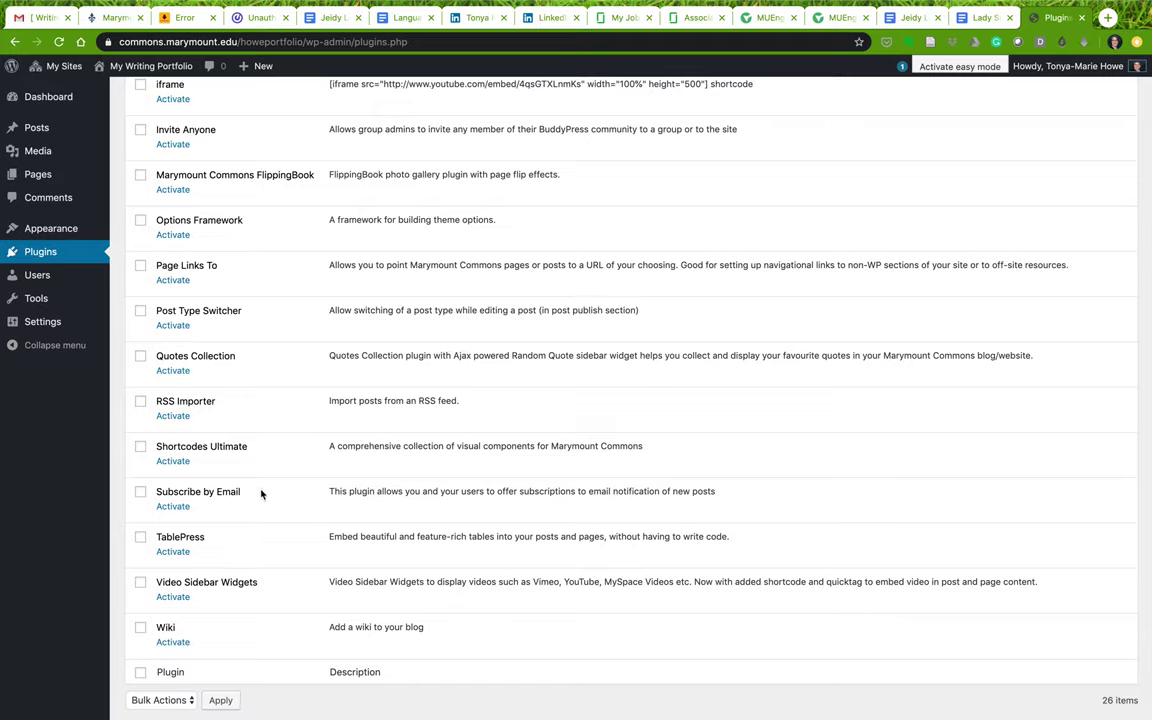
scroll(402, 492, up, 1)
scroll(402, 492, up, 10)
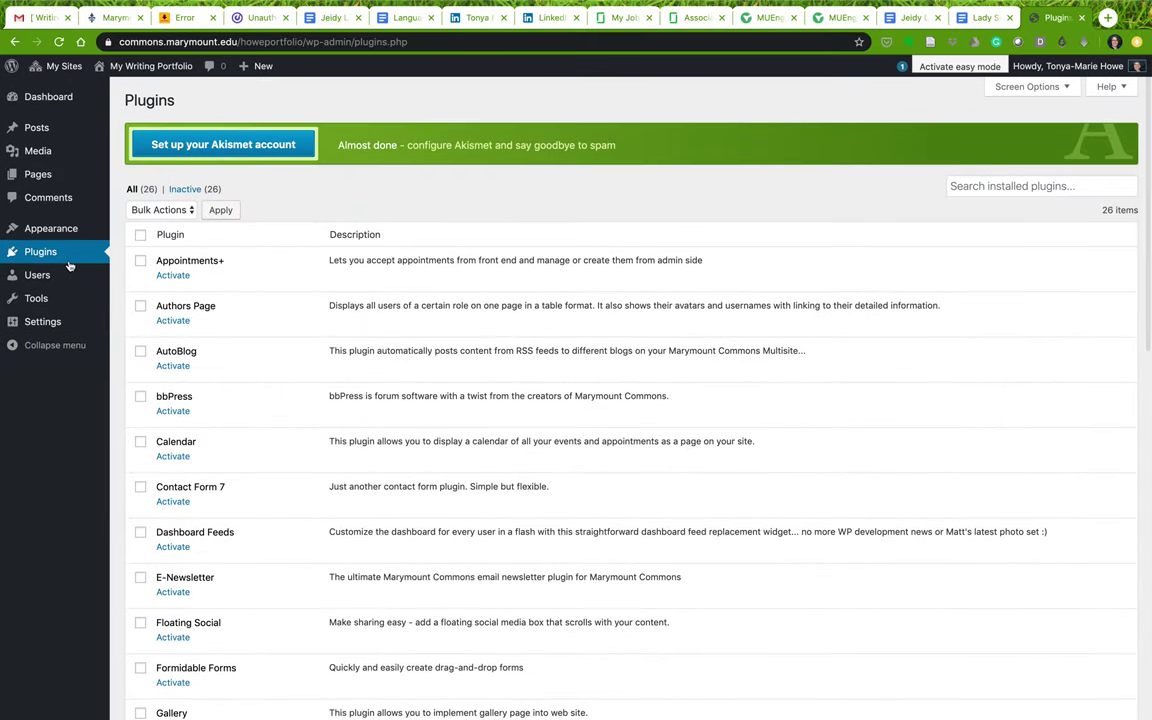
mouse_move(62, 226)
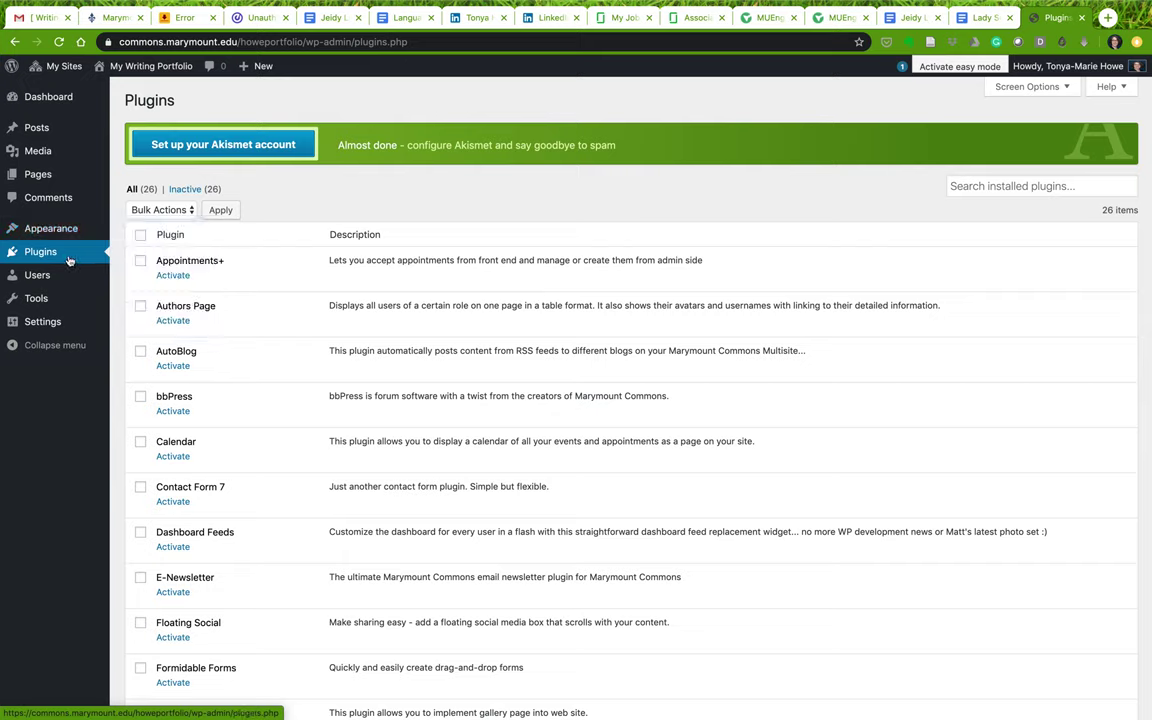
mouse_move(63, 274)
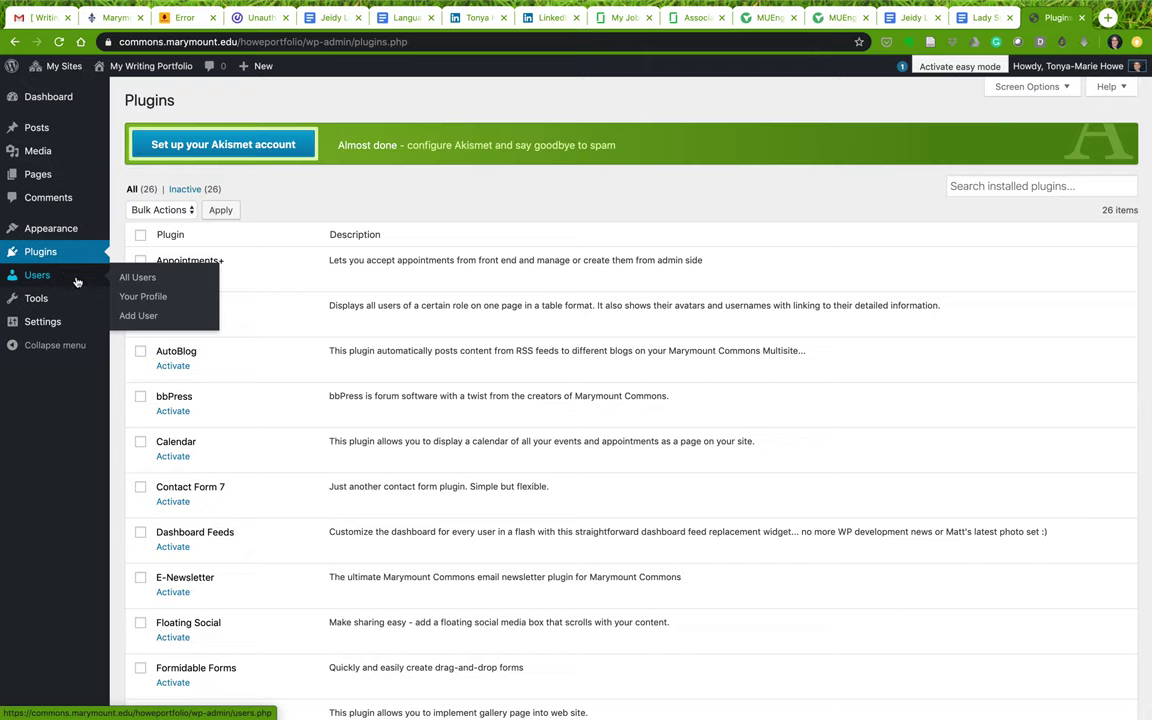
mouse_move(40, 300)
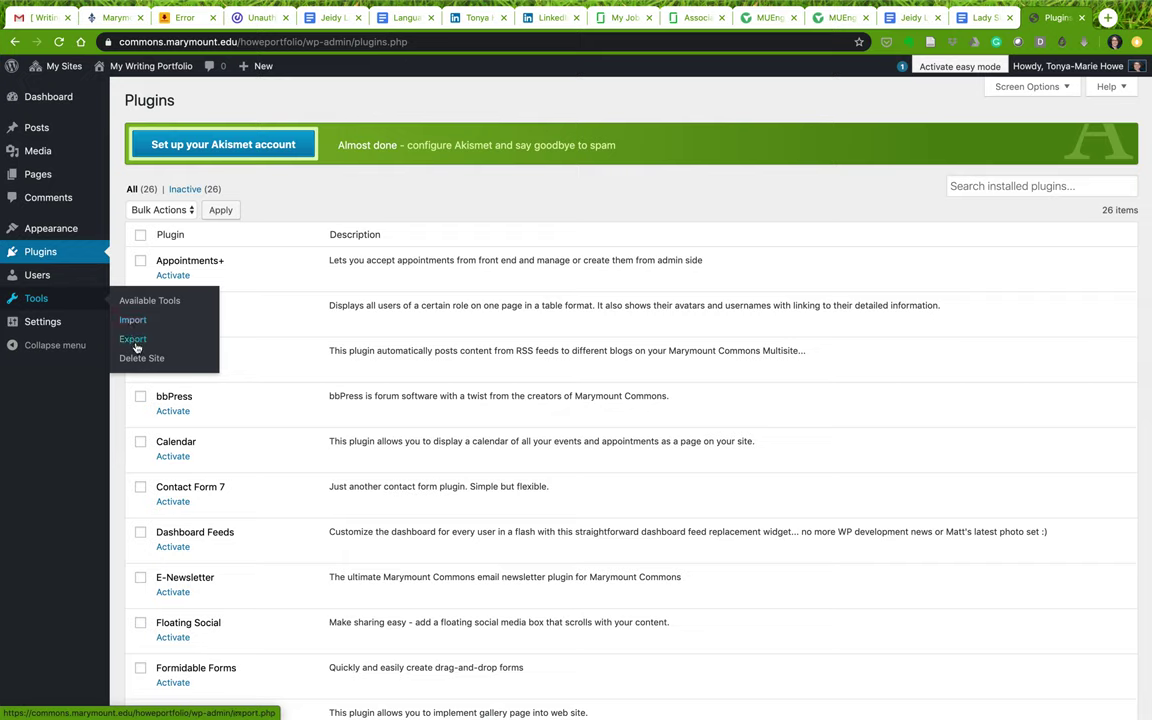
mouse_move(67, 326)
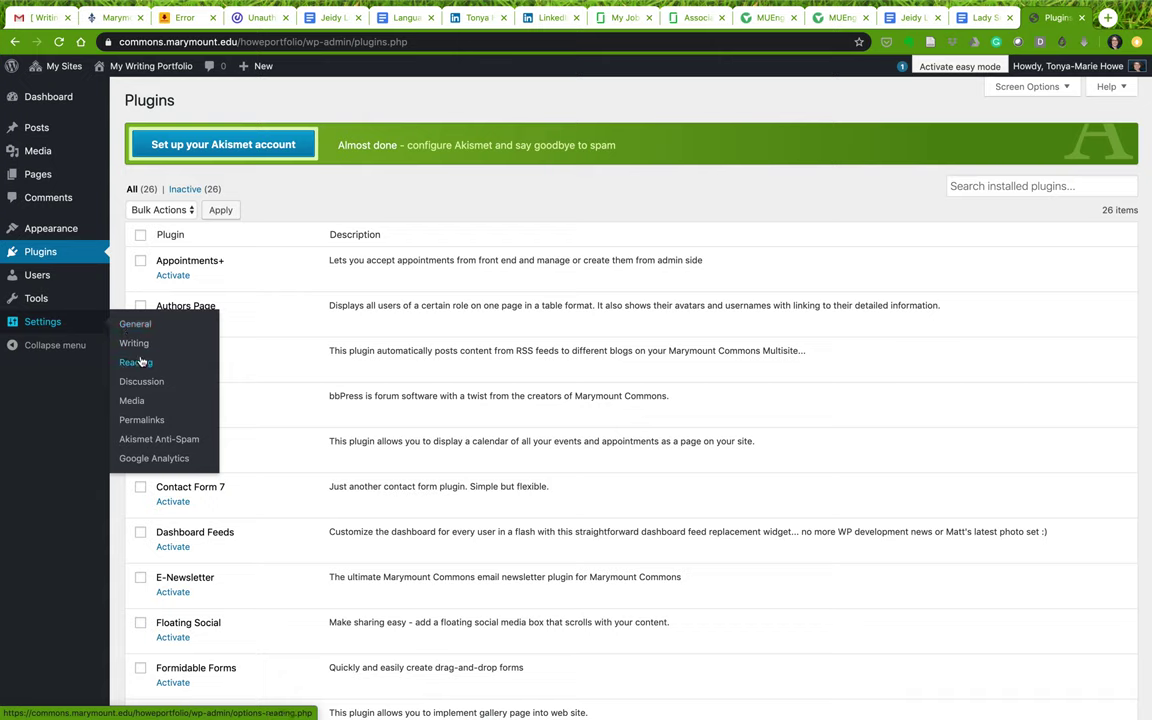
- In General Settings, empty the Tagline field and keep the title My Writing Portfolio
click(136, 325)
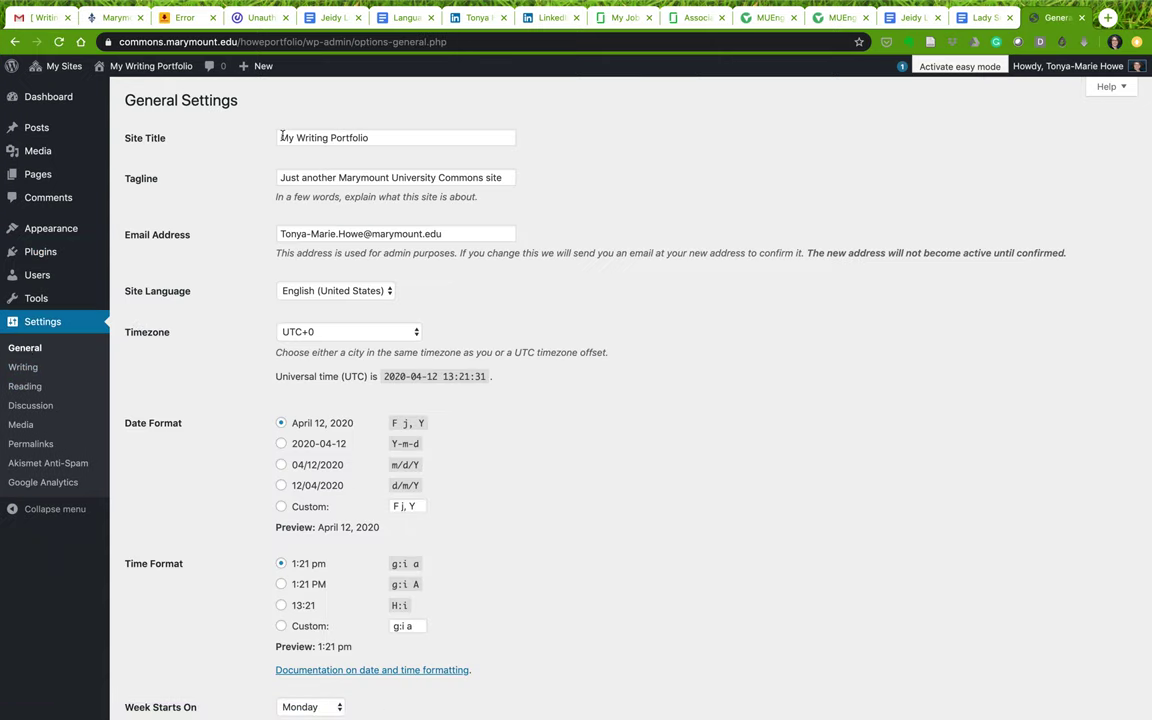
drag(372, 138, 229, 142)
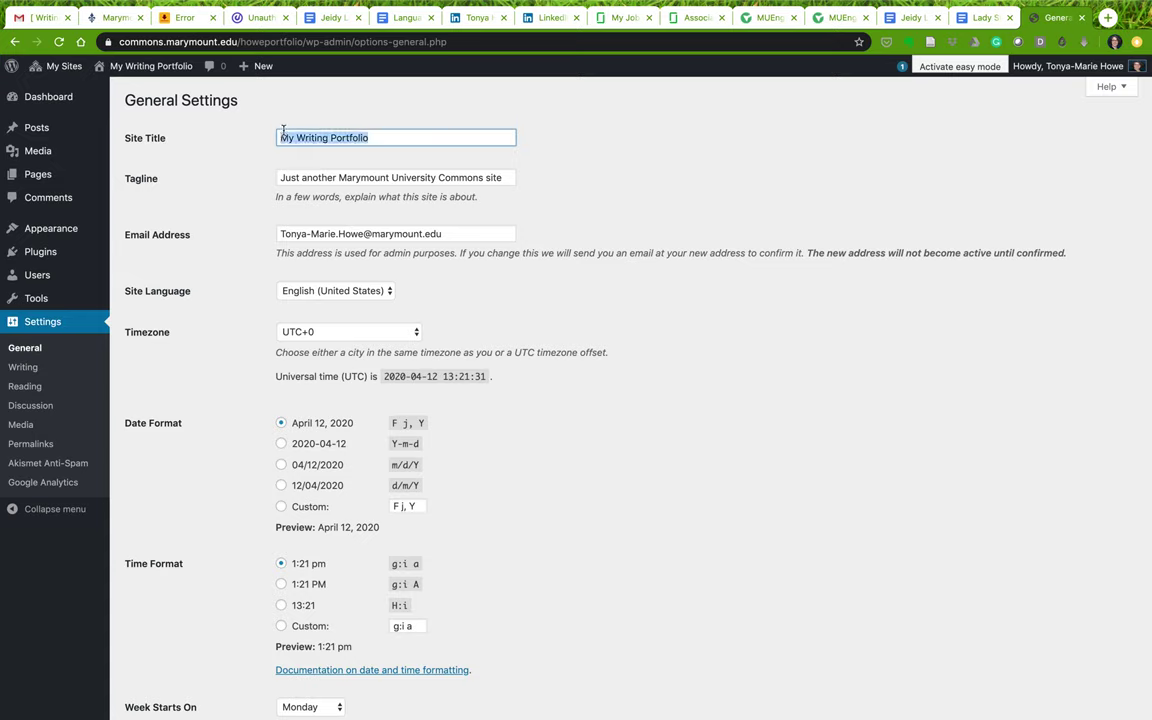
double_click(317, 178)
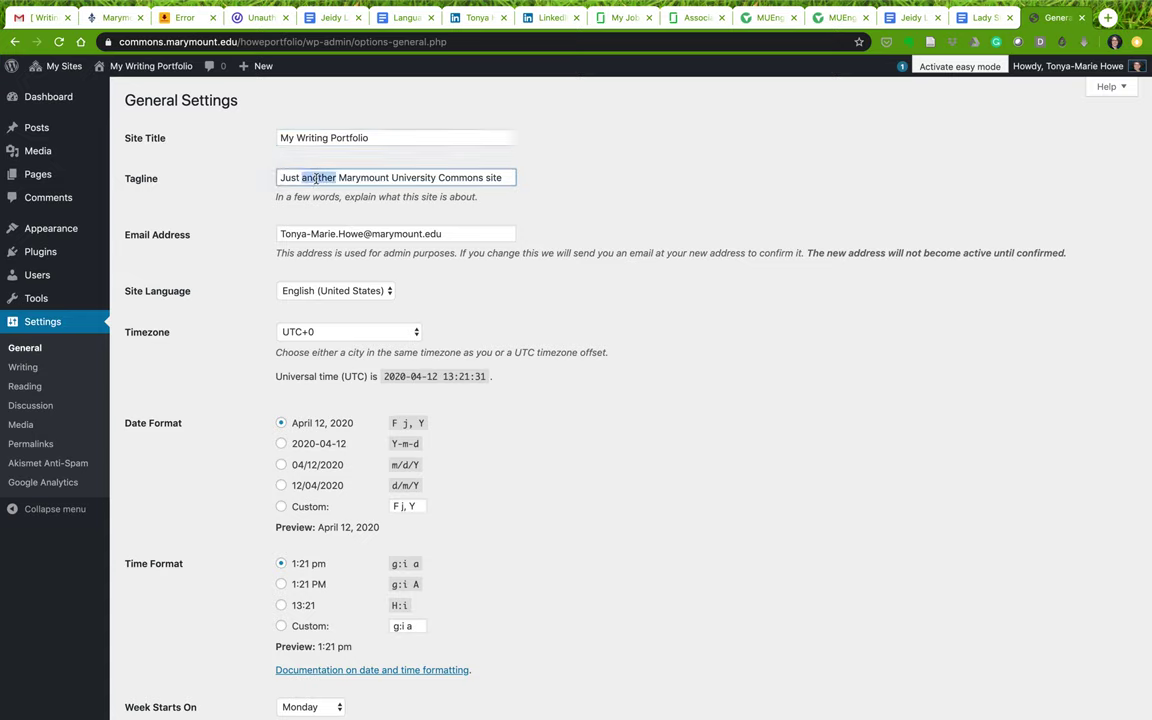
drag(280, 178, 508, 193)
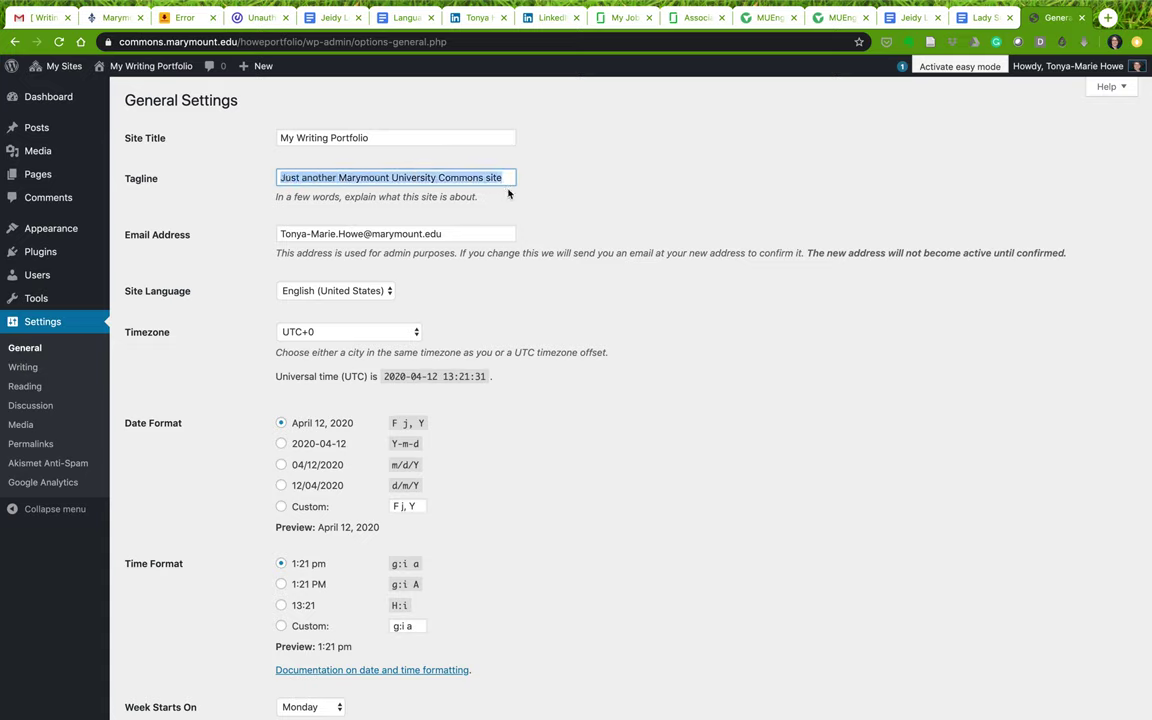
text(The)
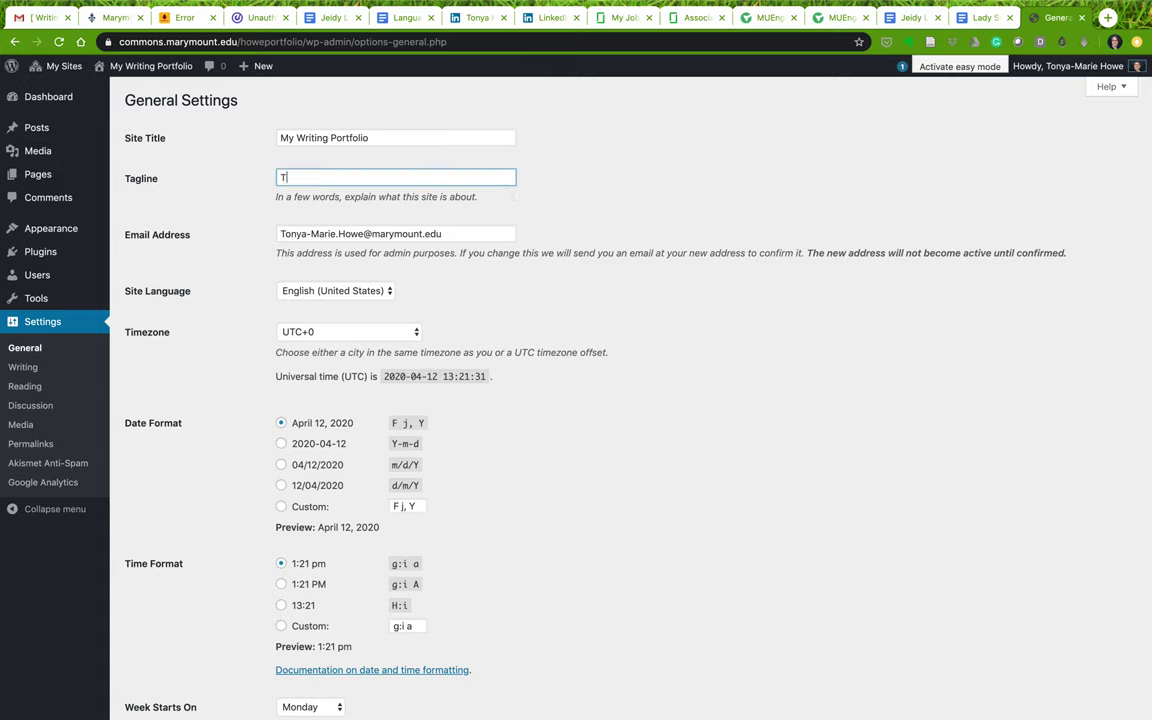
key(BackSpace)
key(BackSpace)
text(Dr. Howe's Musings)
drag(372, 177, 226, 180)
key(BackSpace)
- Choose the day the week starts on and save the general settings
scroll(243, 481, down, 3)
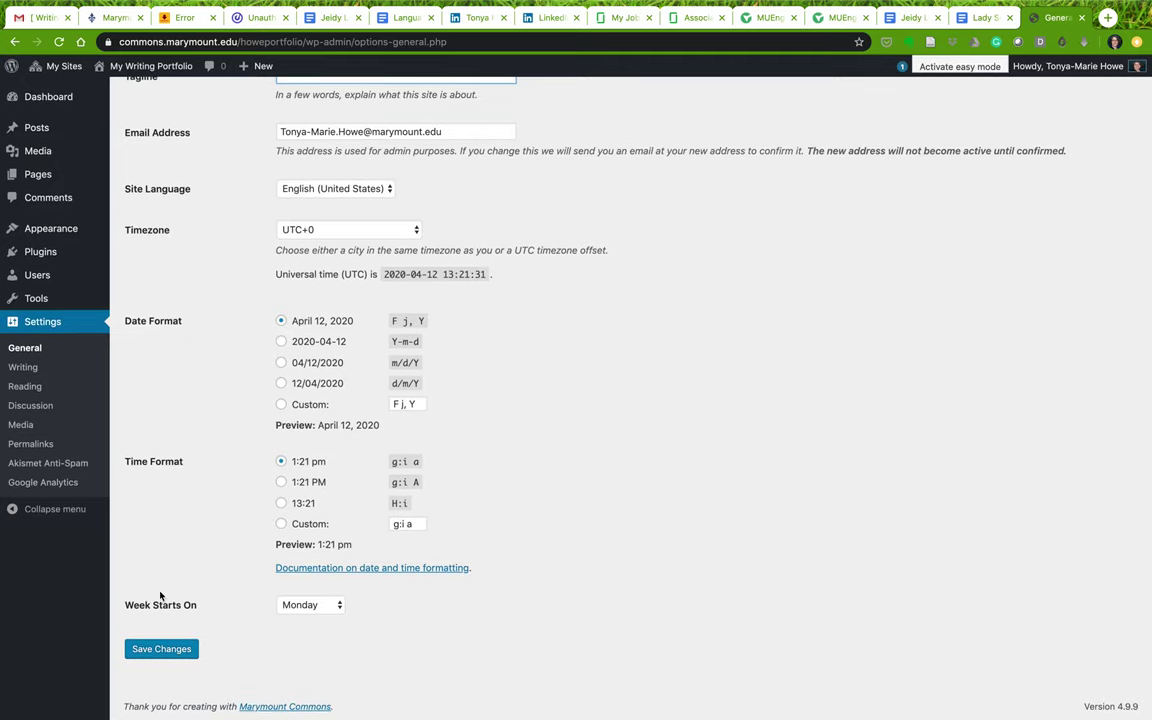
click(302, 607)
click(290, 521)
click(253, 603)
click(162, 648)
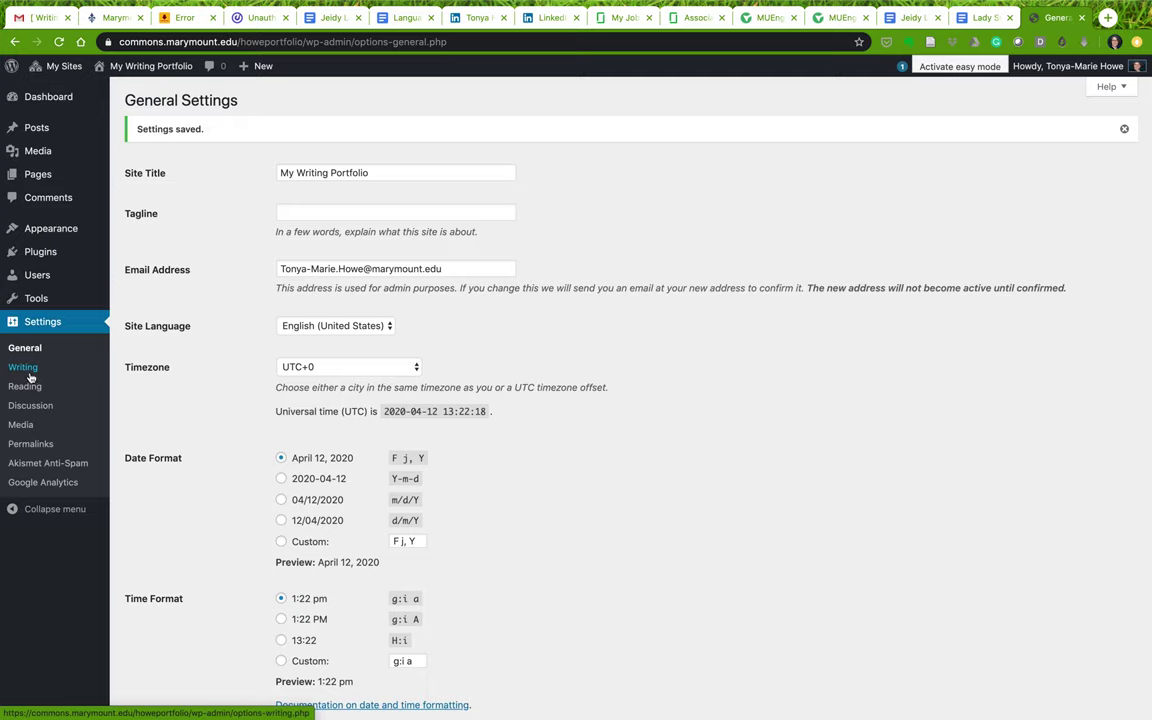
click(24, 368)
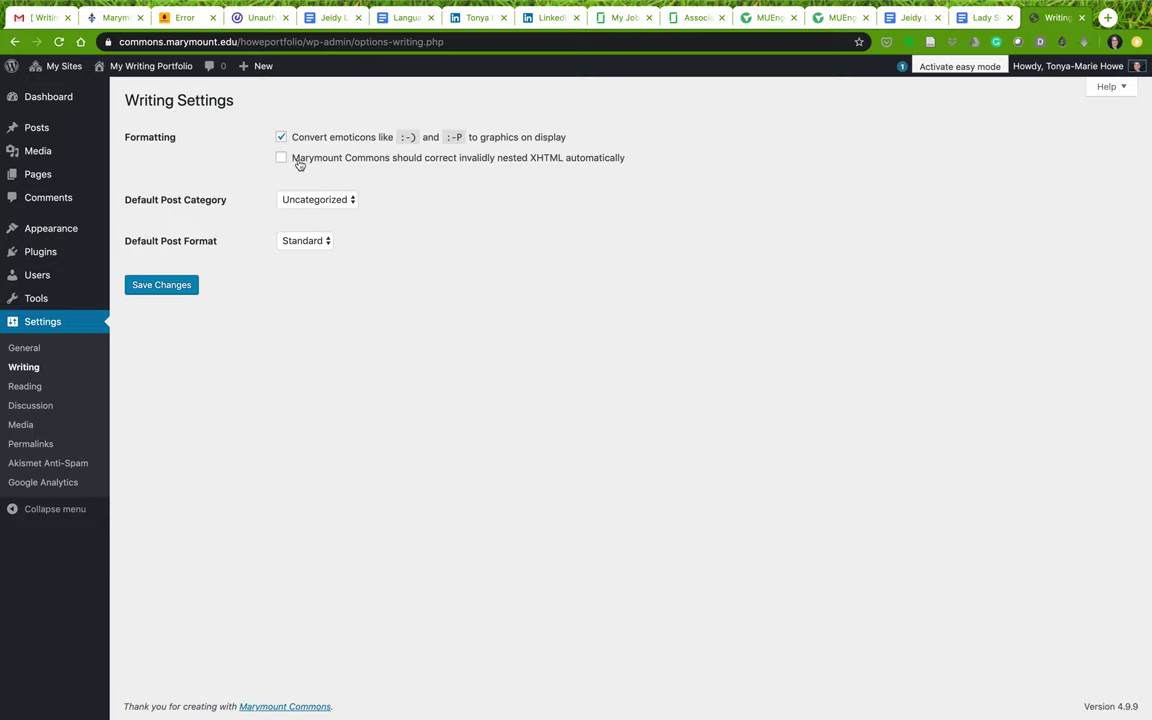
- Keep Standard as the Default Post Format in Writing Settings
click(309, 246)
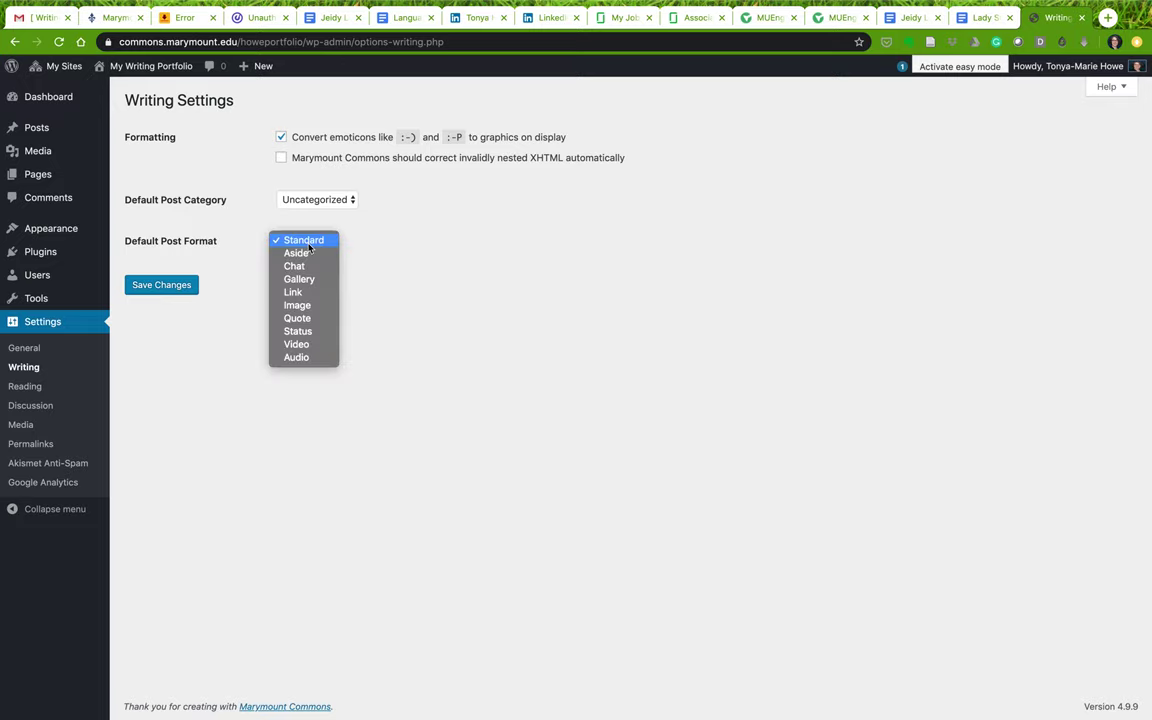
click(280, 221)
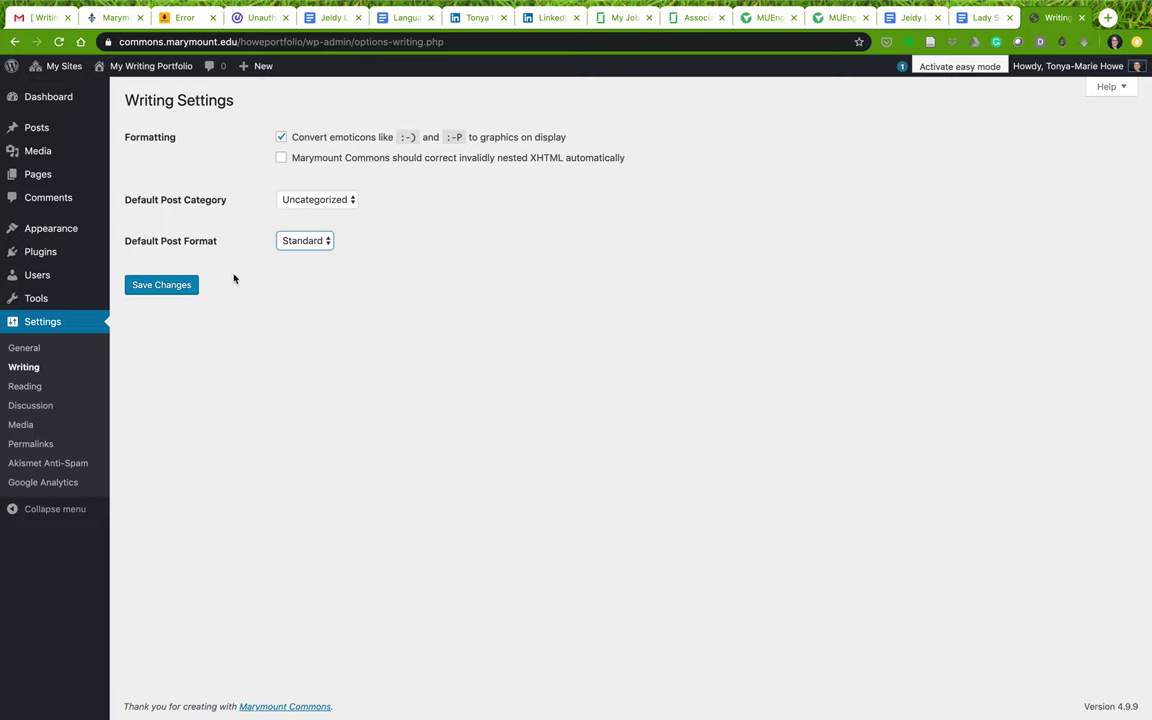
click(40, 389)
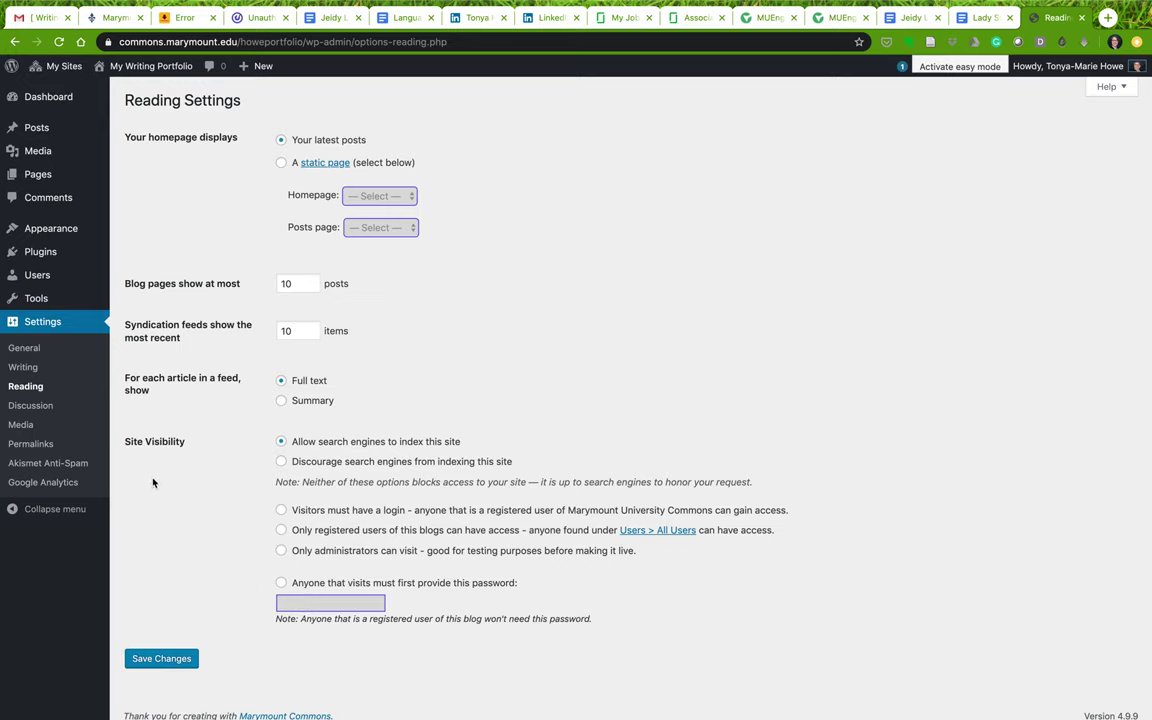
- Open Discussion Settings and untick allowing comments on new articles
click(41, 408)
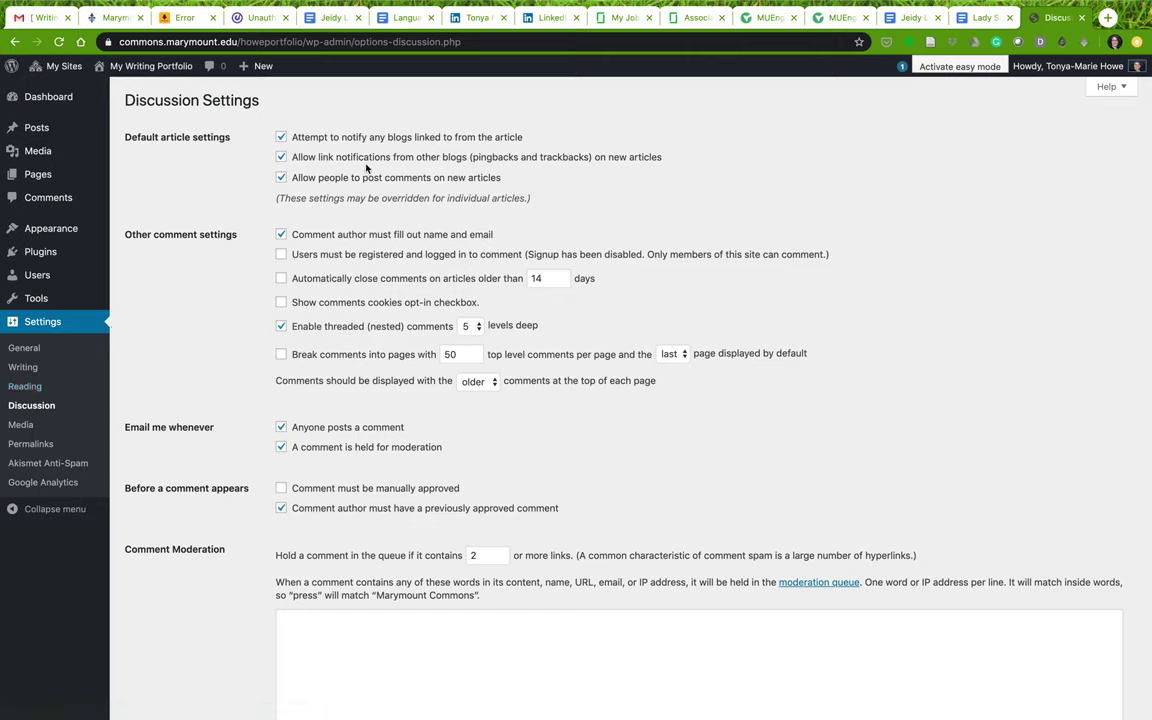
click(283, 137)
- Save the Discussion Settings with comments on new articles turned off
scroll(206, 566, down, 5)
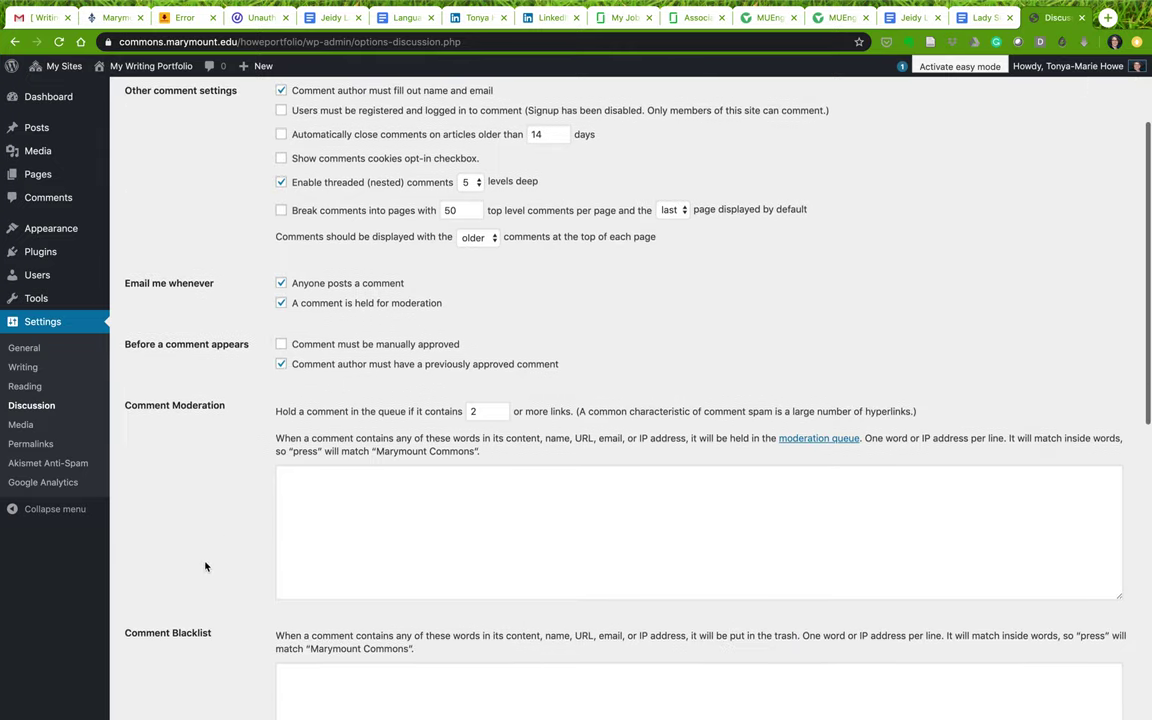
scroll(206, 566, down, 4)
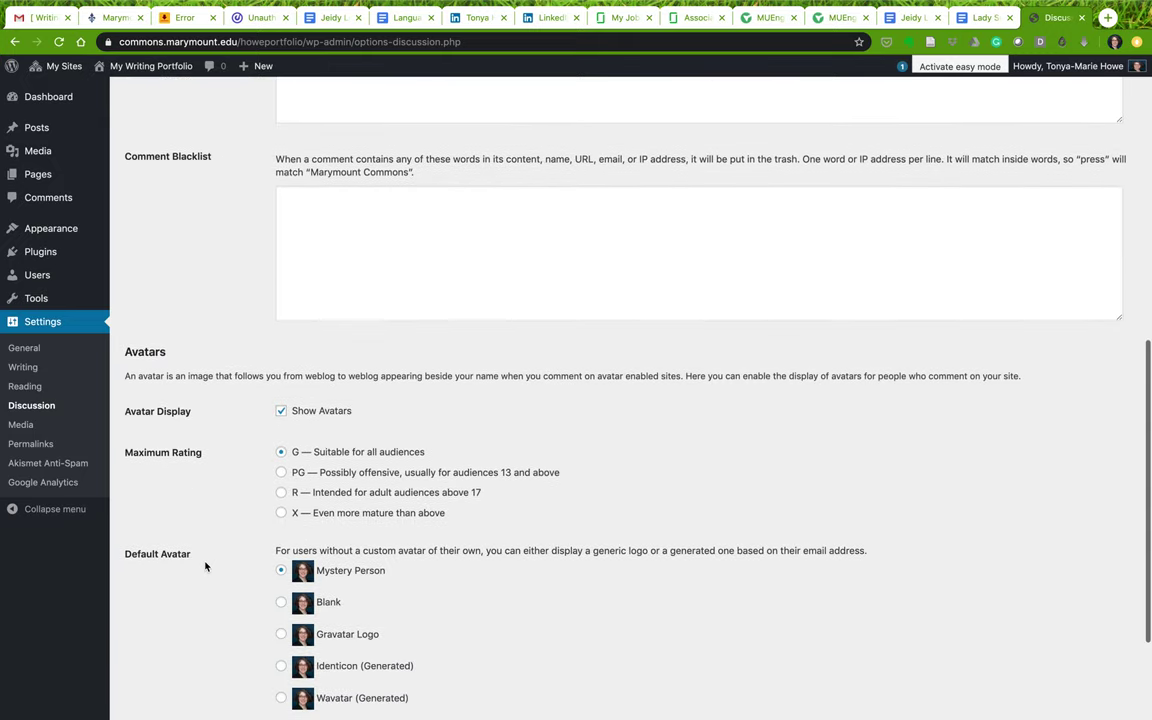
scroll(206, 566, up, 10)
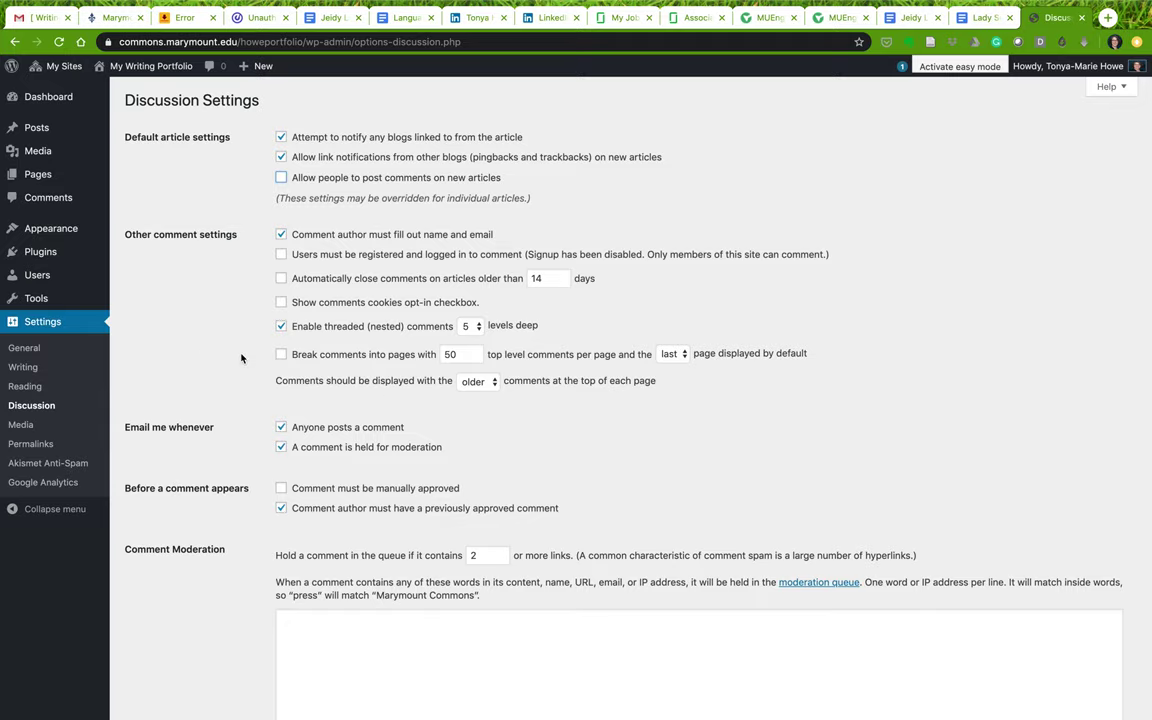
scroll(135, 430, down, 10)
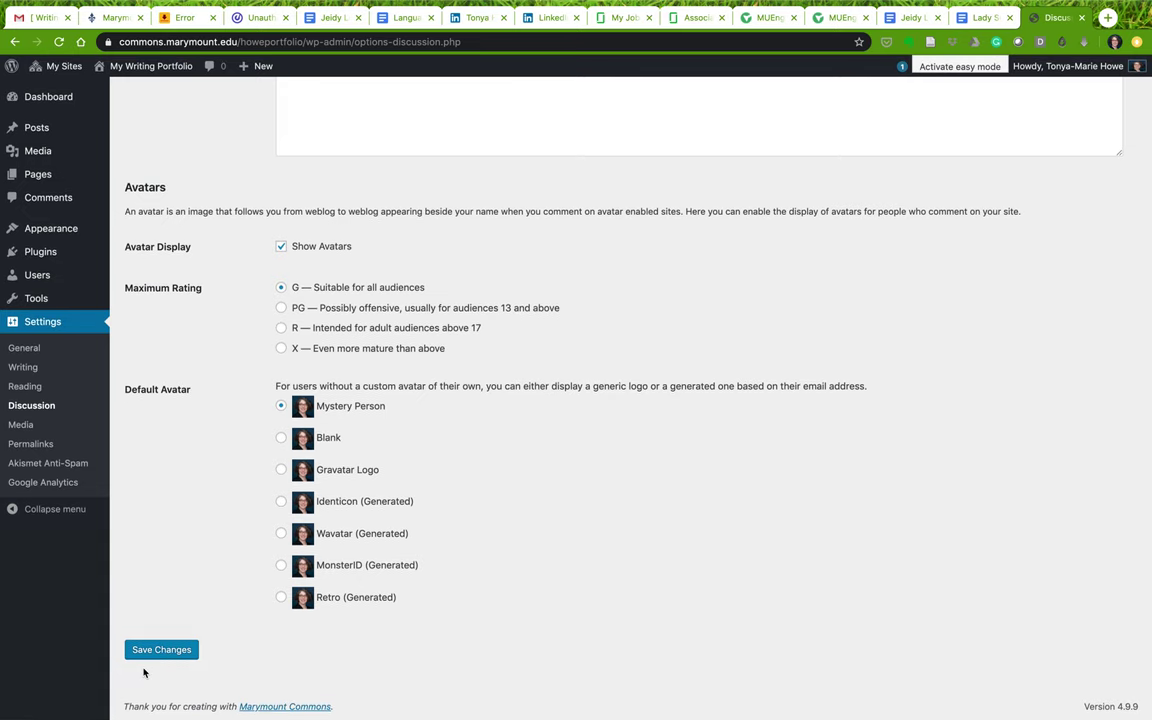
click(148, 651)
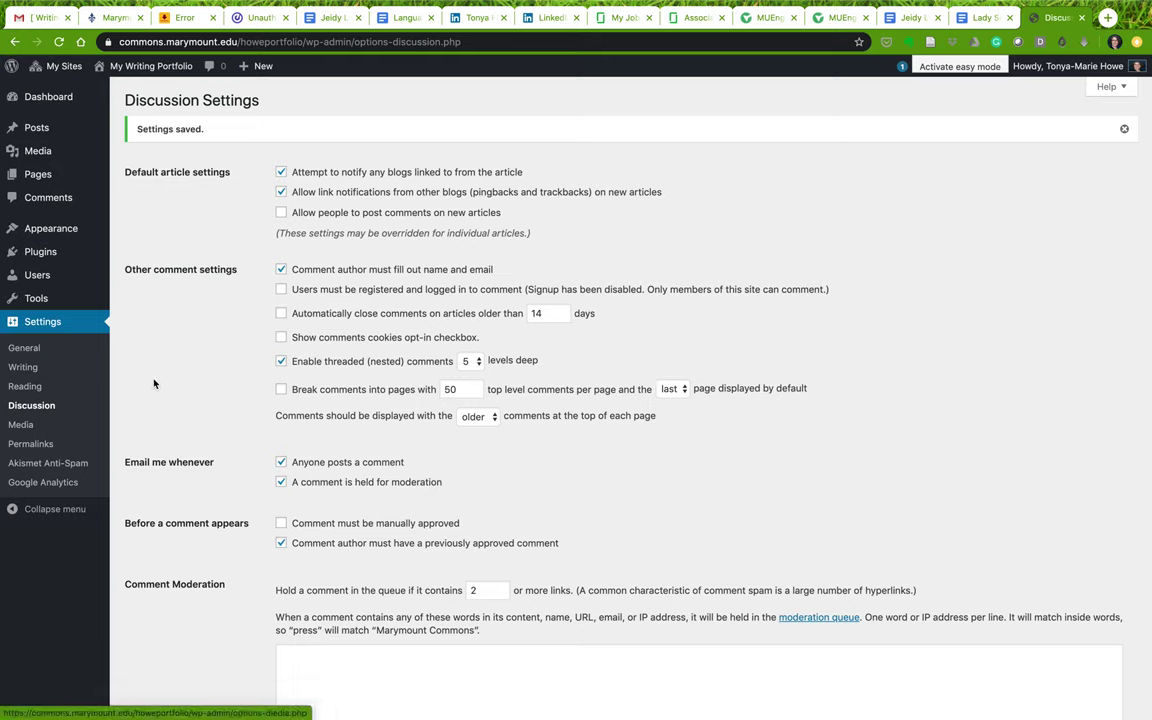
mouse_move(71, 236)
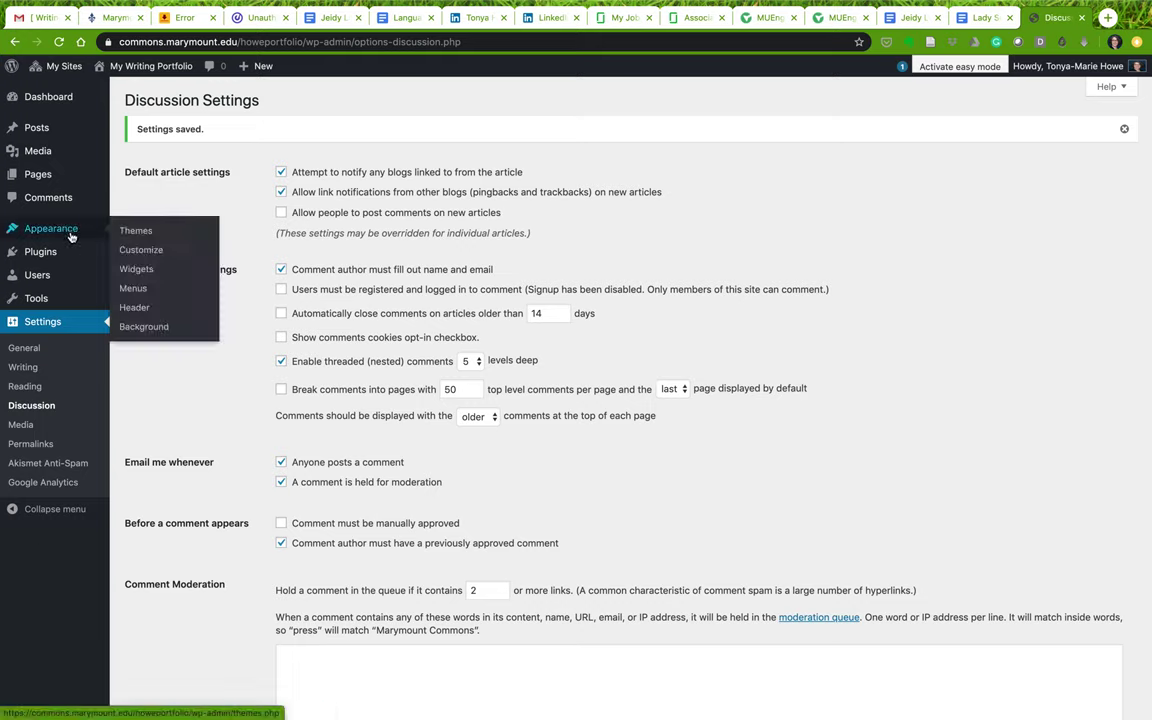